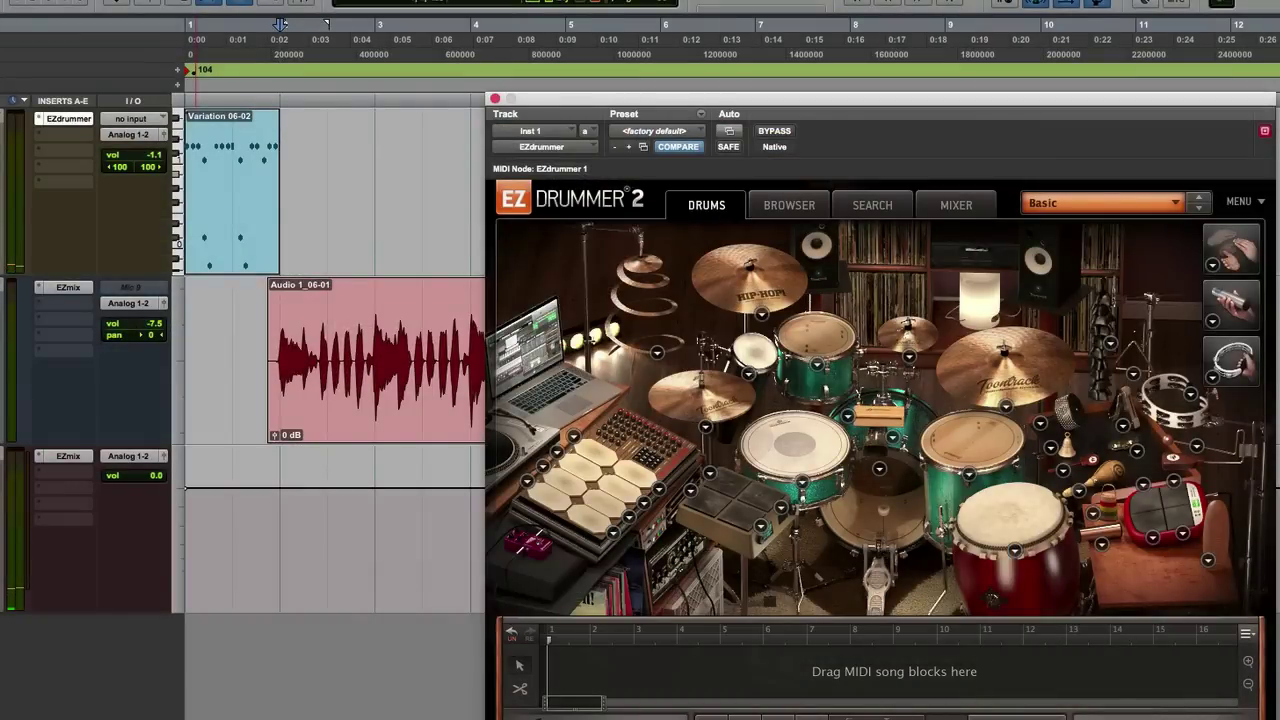
# Add the Funk Straight 4/4 Picking Pieces verse groove Variation 05 to the EZdrummer track at bar 2
pyautogui.click(790, 205)
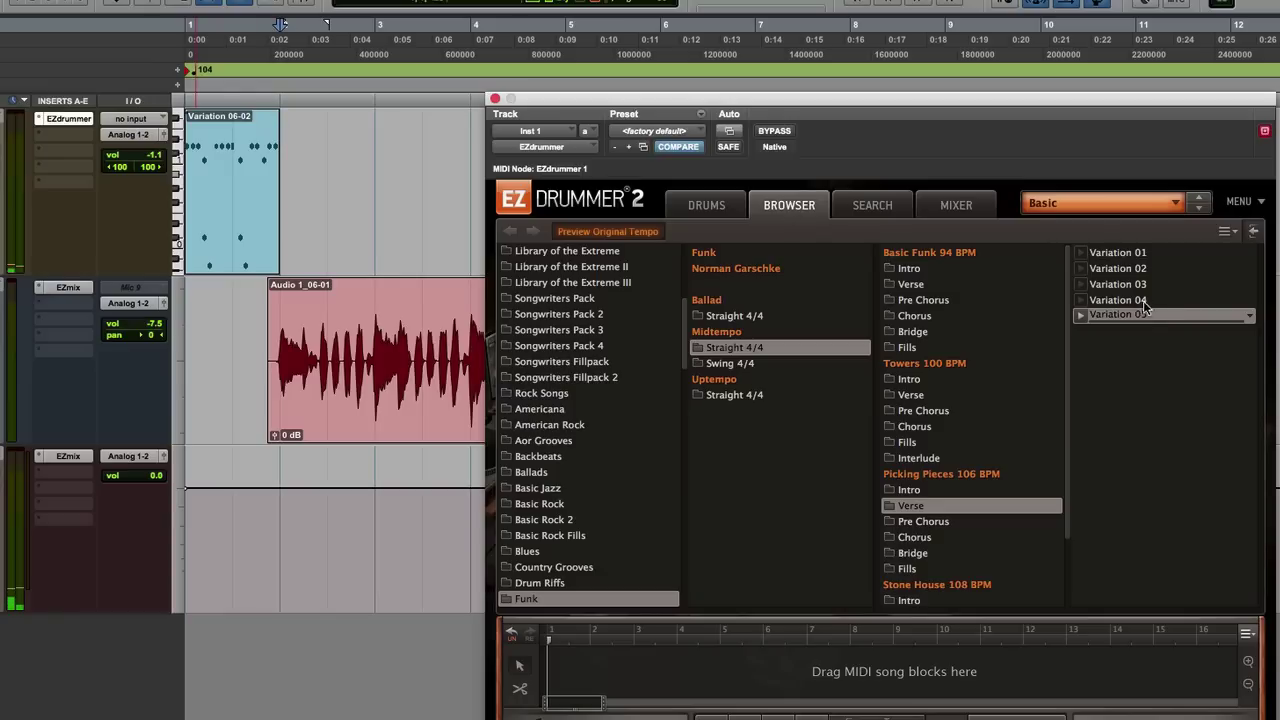
pyautogui.moveTo(1141, 316); pyautogui.dragTo(282, 184)
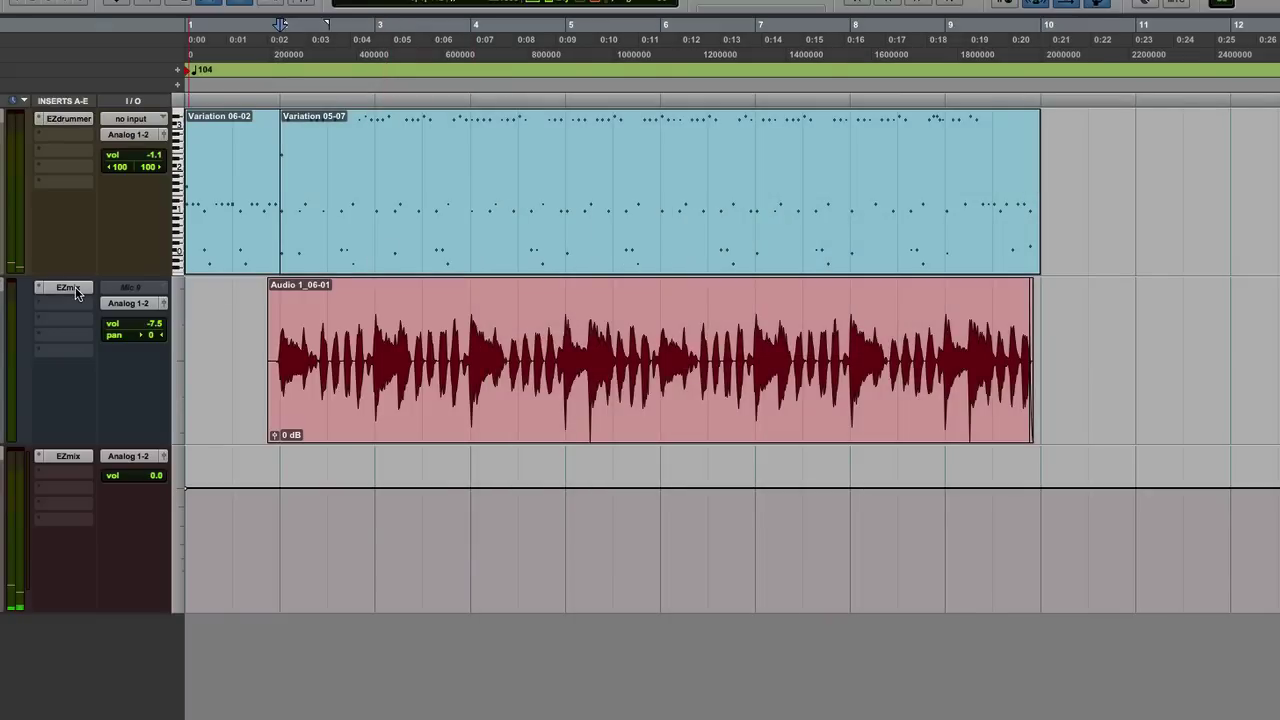
# Open EZmix on the guitar track and audition the guitar with the drums
pyautogui.click(68, 288)
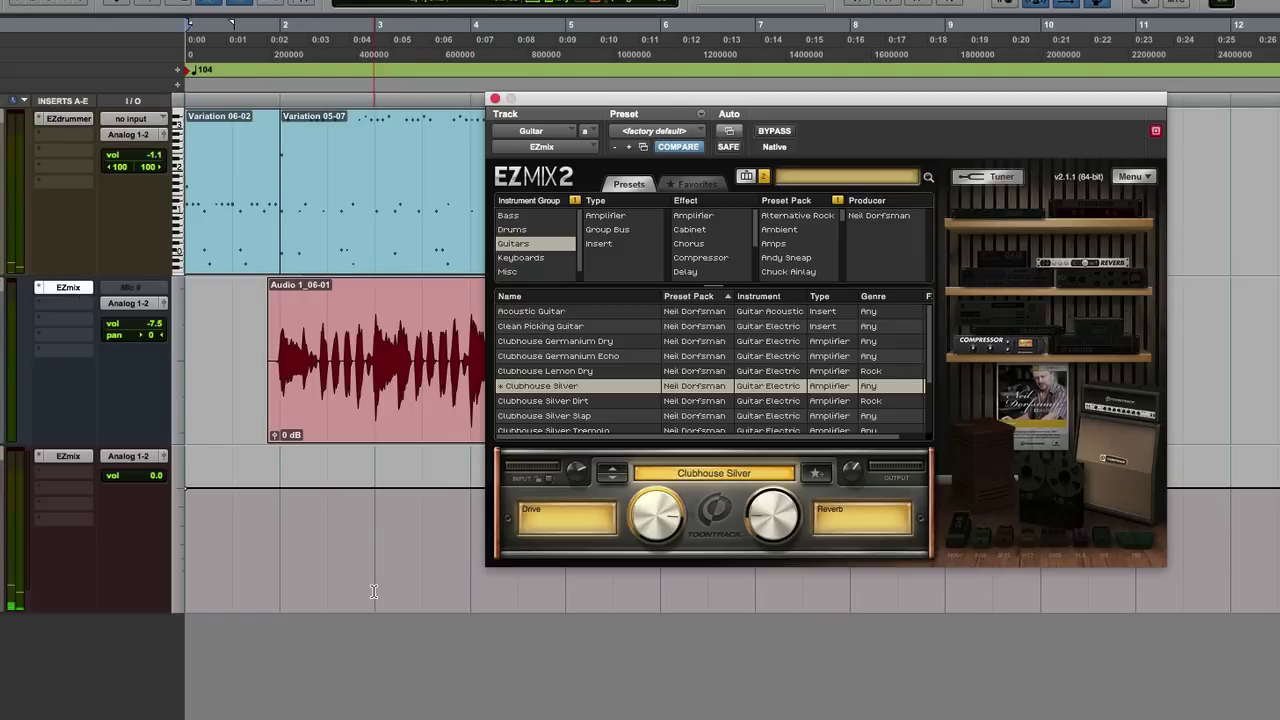
pyautogui.press('space')
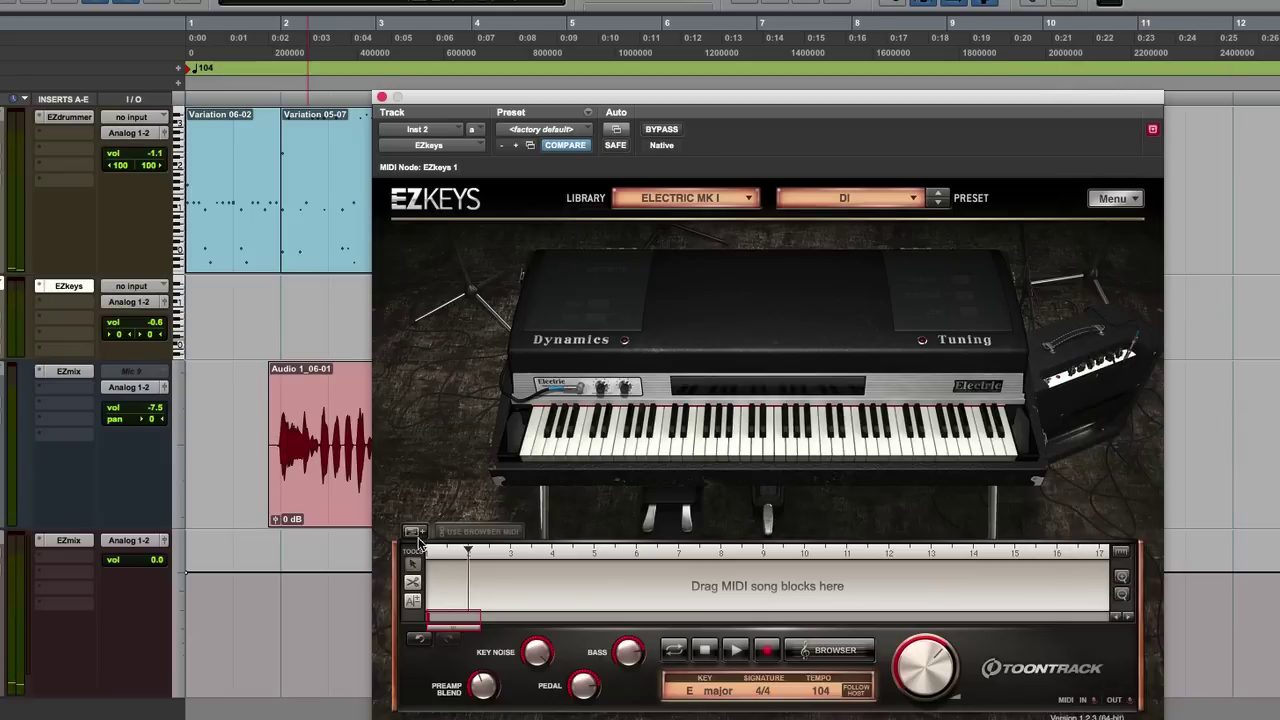
# Fill bars 2 to 9 of the Inst 2 EZkeys song with E chord blocks, and set bars 4, 5, 8 and 9 to B
pyautogui.click(416, 536)
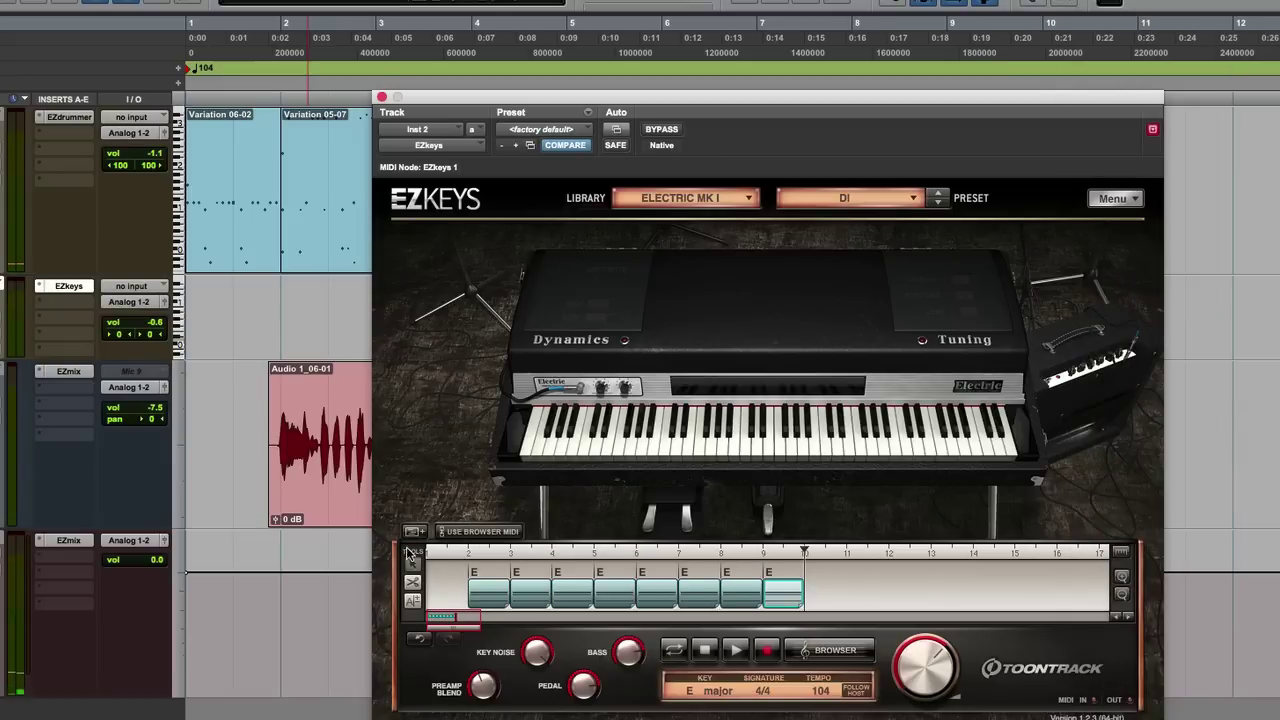
pyautogui.click(556, 573)
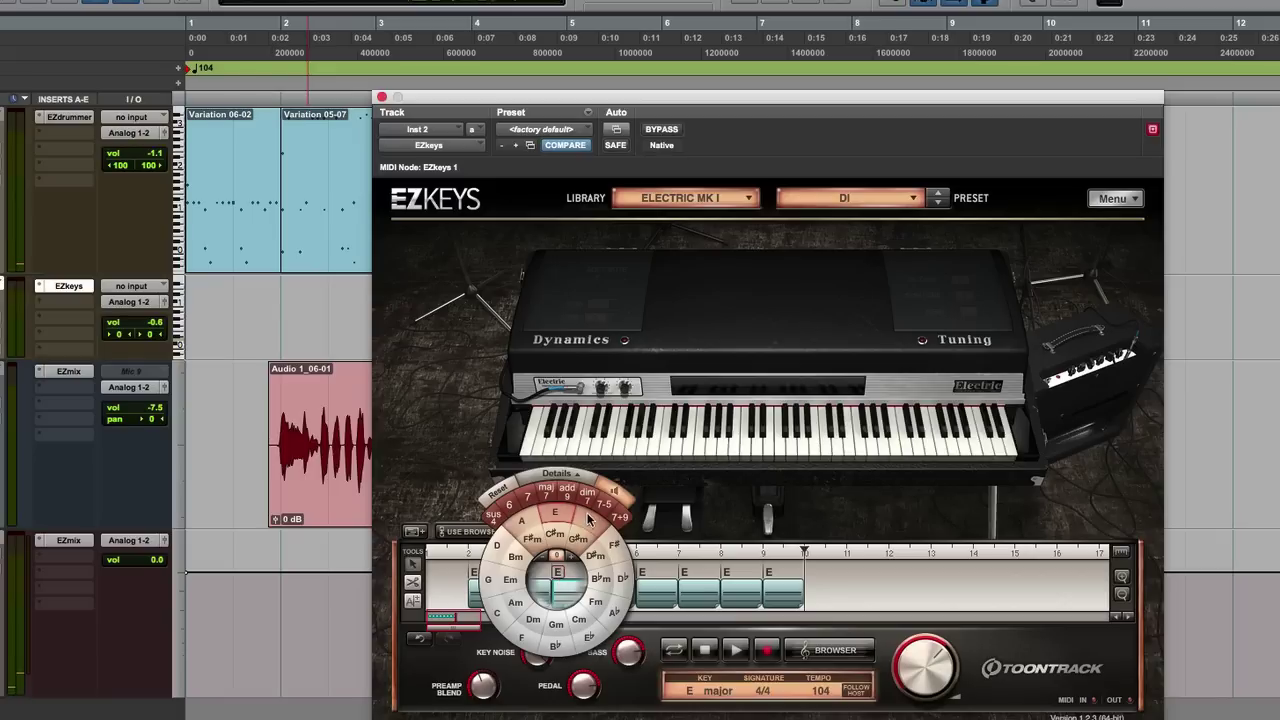
pyautogui.click(600, 573)
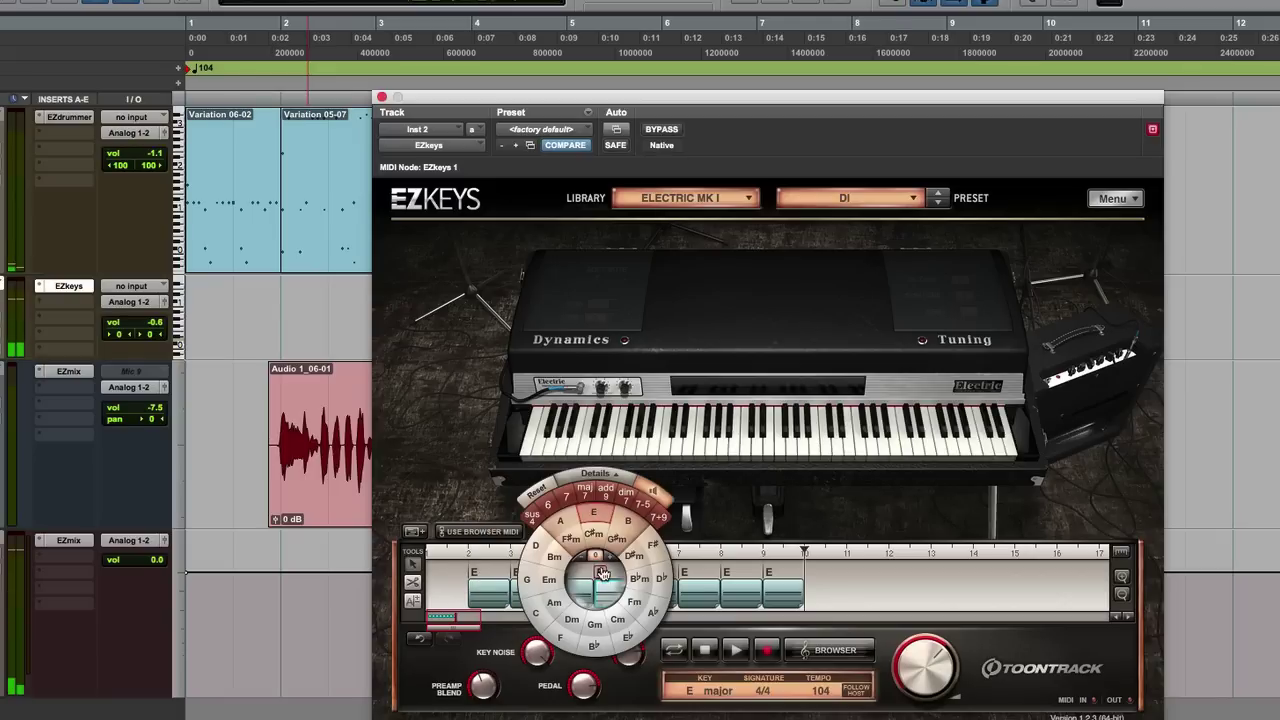
pyautogui.click(637, 527)
pyautogui.click(728, 574)
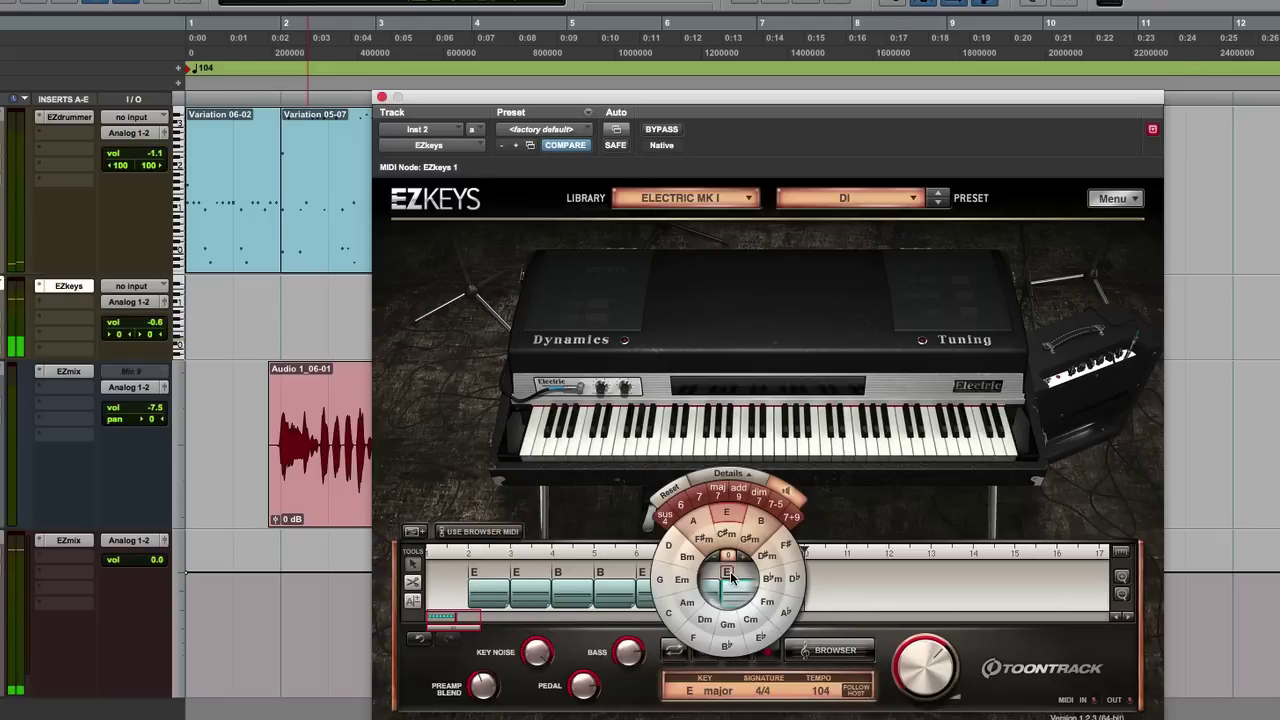
pyautogui.click(760, 522)
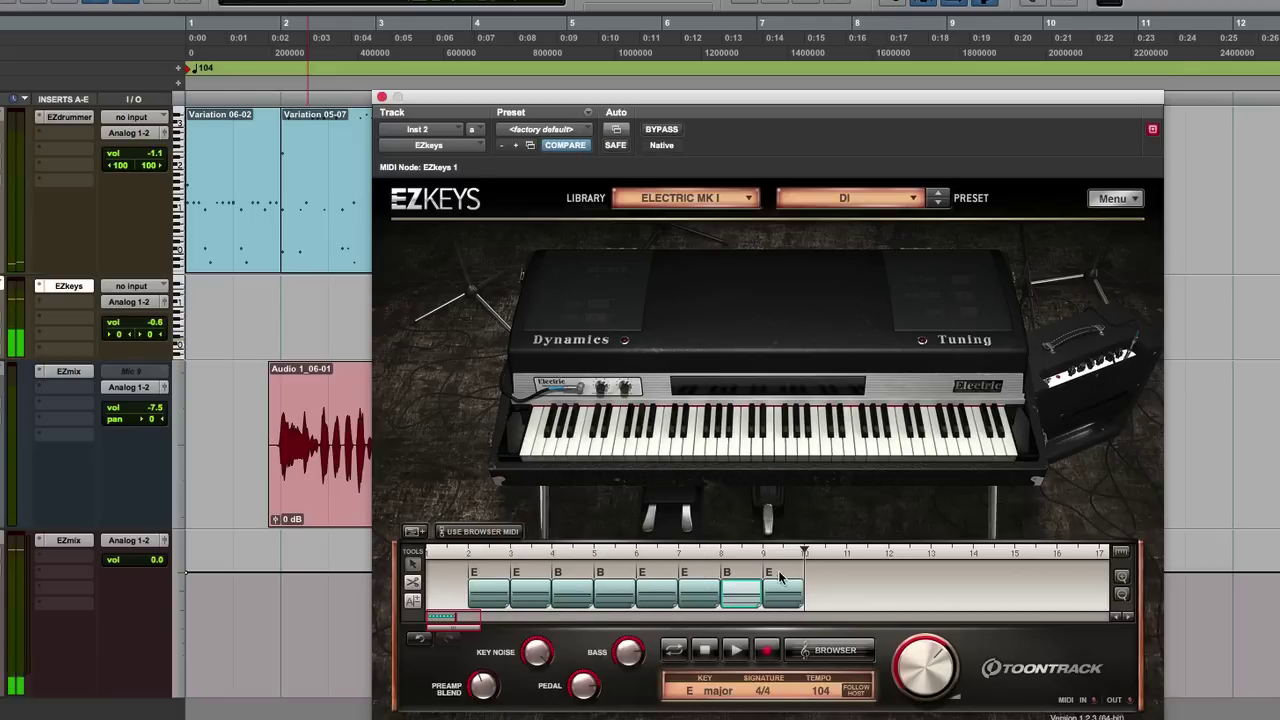
pyautogui.click(767, 574)
pyautogui.click(794, 522)
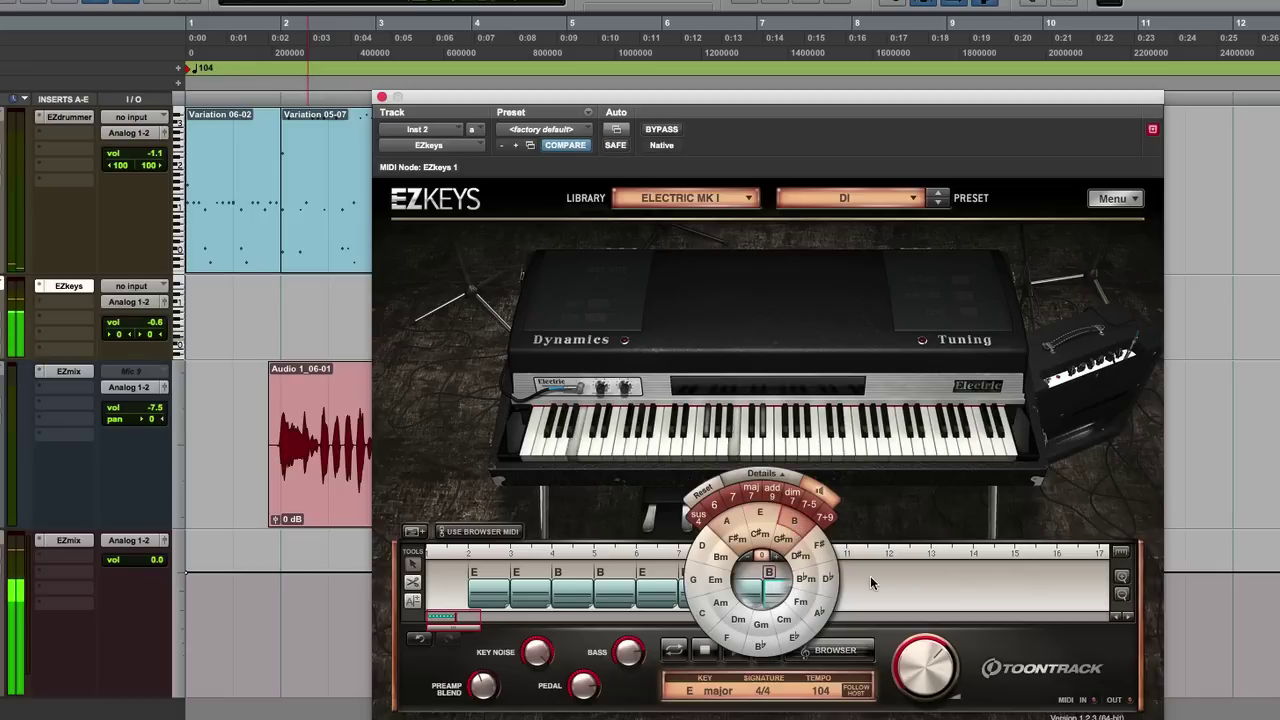
# Audition the Funk Straight 4/4 Oaklander intro variations on the whole chord sequence, replace the blocks with Variation B, and play it with the session
pyautogui.moveTo(870, 586); pyautogui.dragTo(466, 582)
pyautogui.click(485, 532)
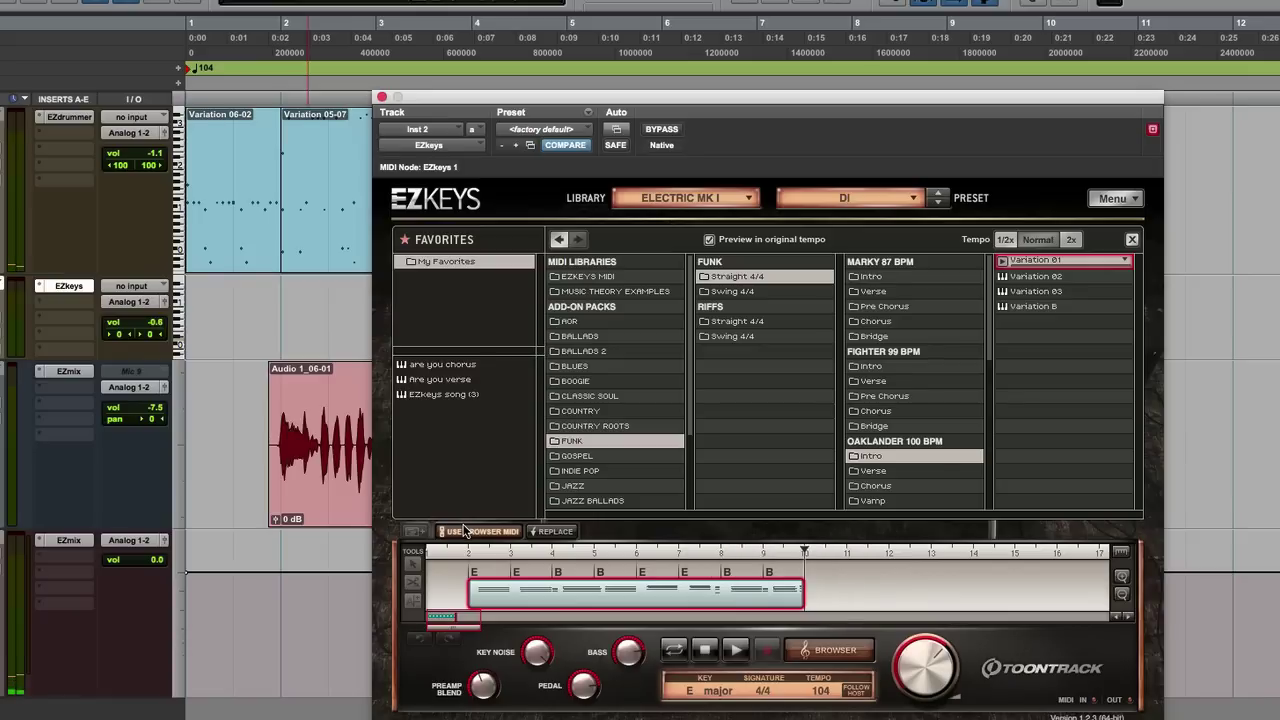
pyautogui.click(1003, 277)
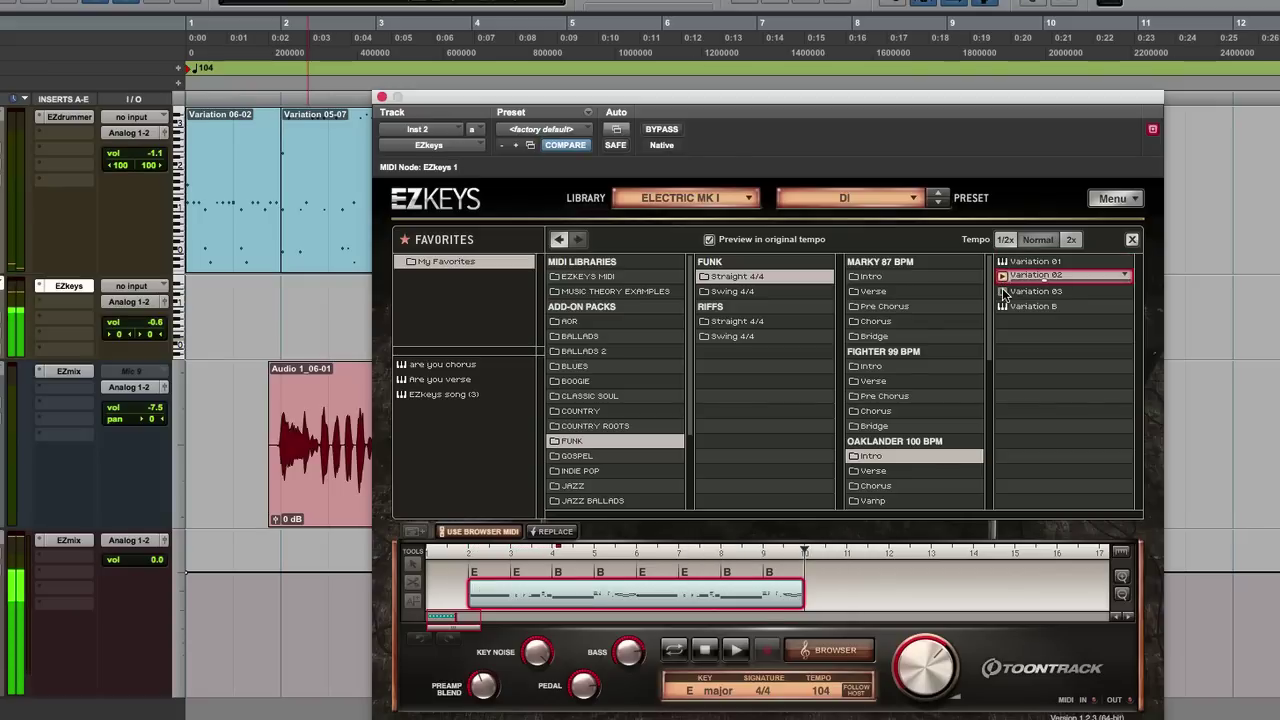
pyautogui.click(1004, 292)
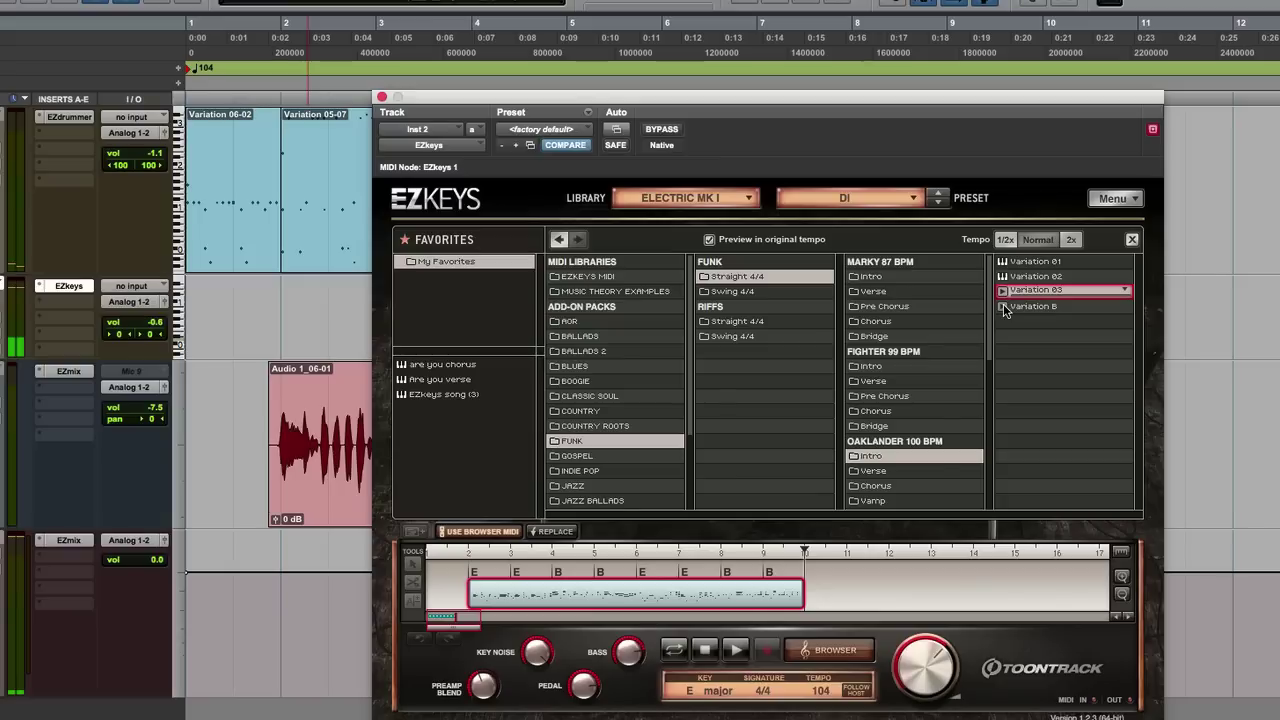
pyautogui.click(1004, 307)
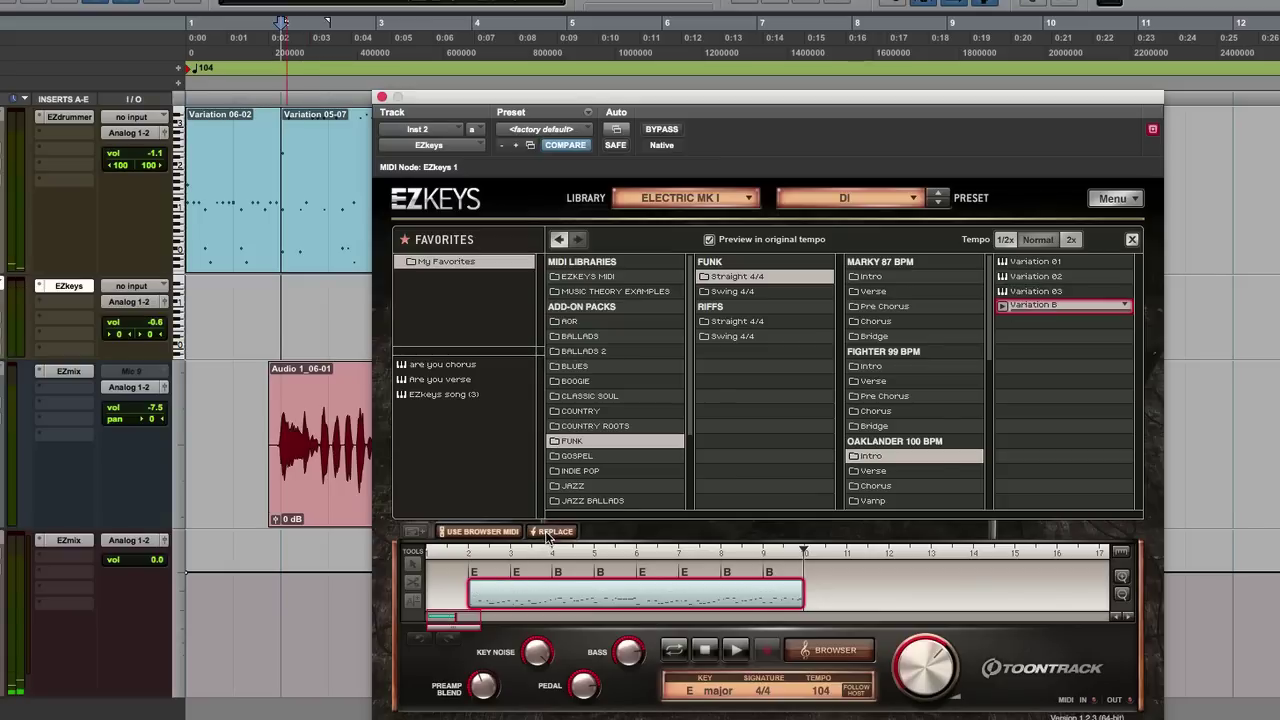
pyautogui.click(553, 531)
pyautogui.press('space')
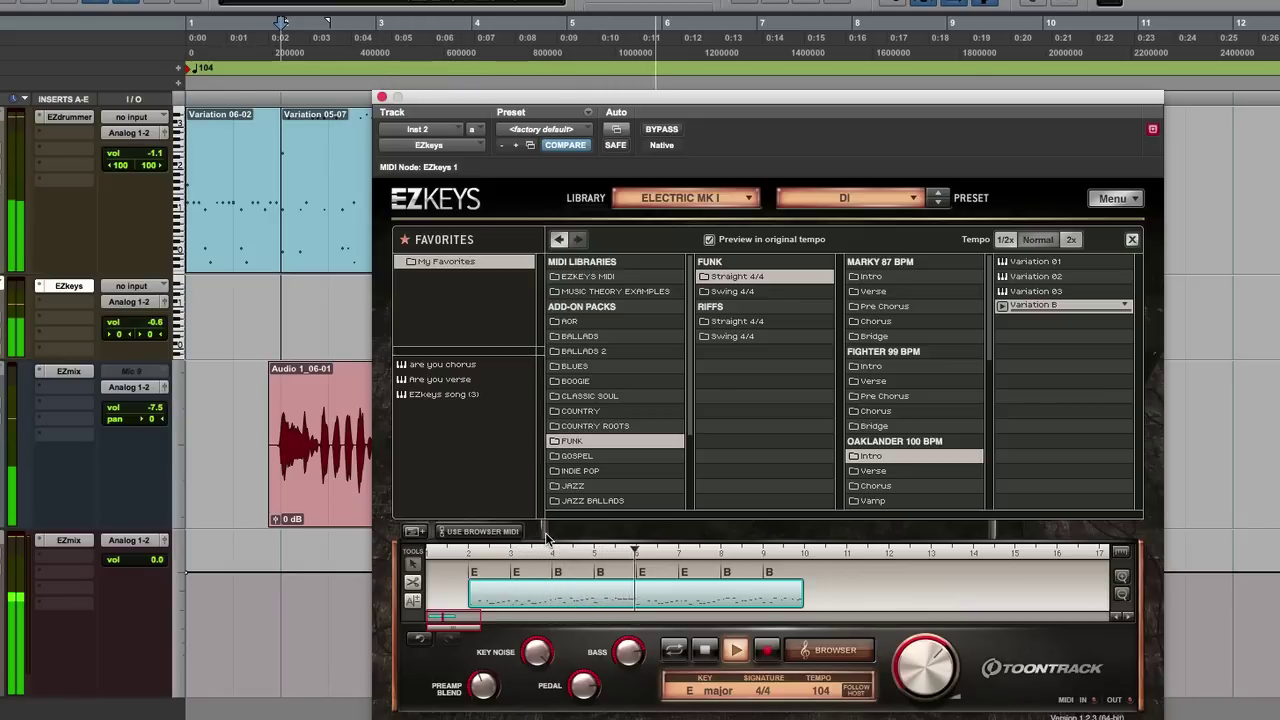
pyautogui.press('space')
# Shift the B chords in bars 4, 5, 8 and 9 down to -1 in the chord wheel
pyautogui.click(559, 578)
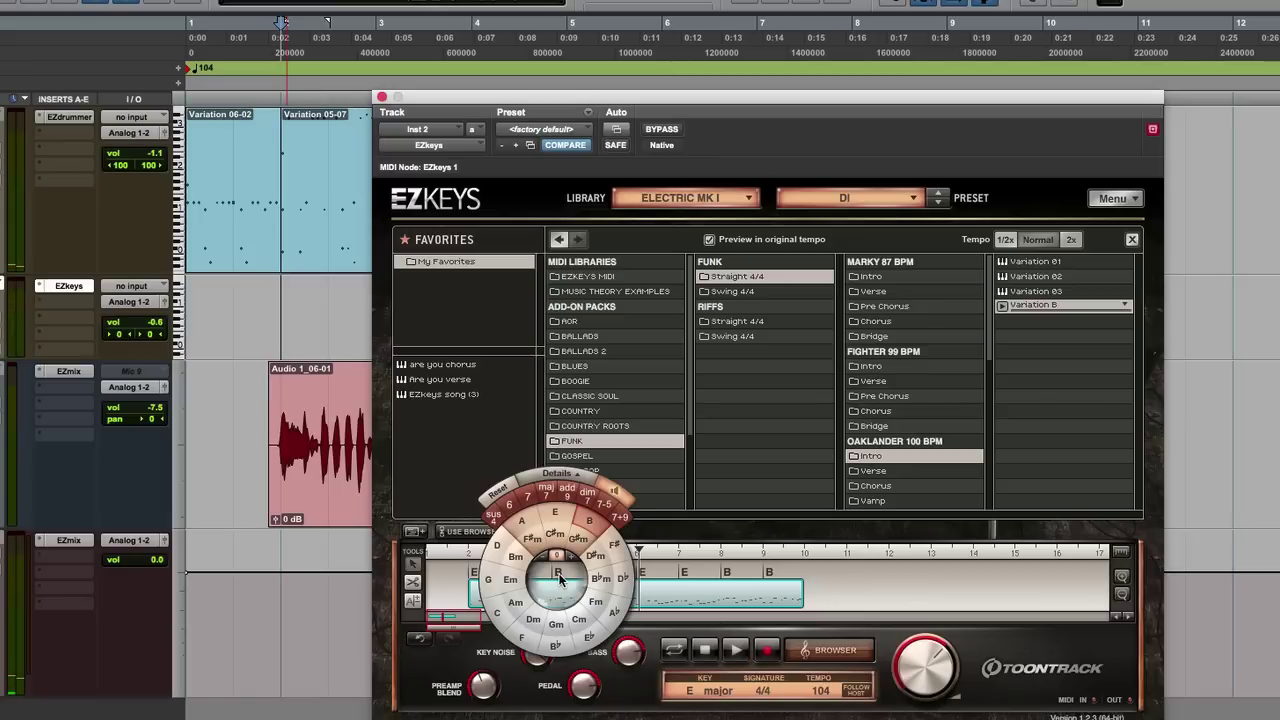
pyautogui.click(652, 555)
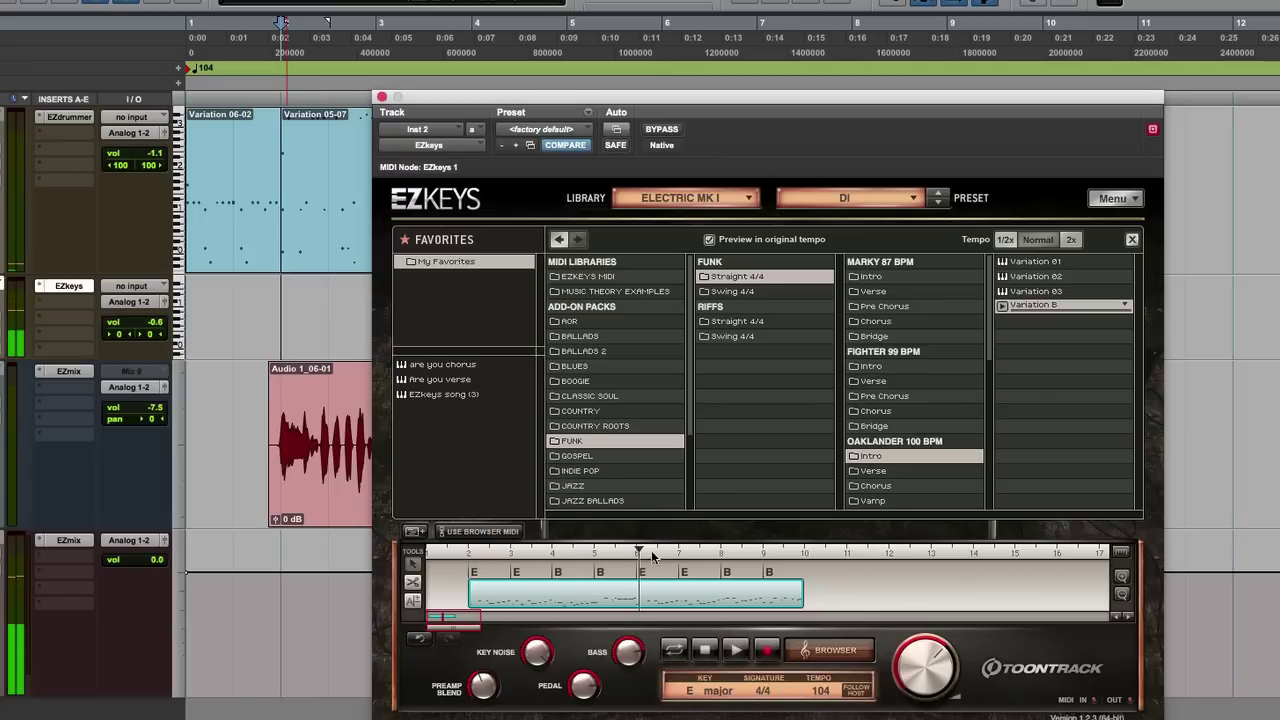
pyautogui.click(600, 572)
pyautogui.click(597, 556)
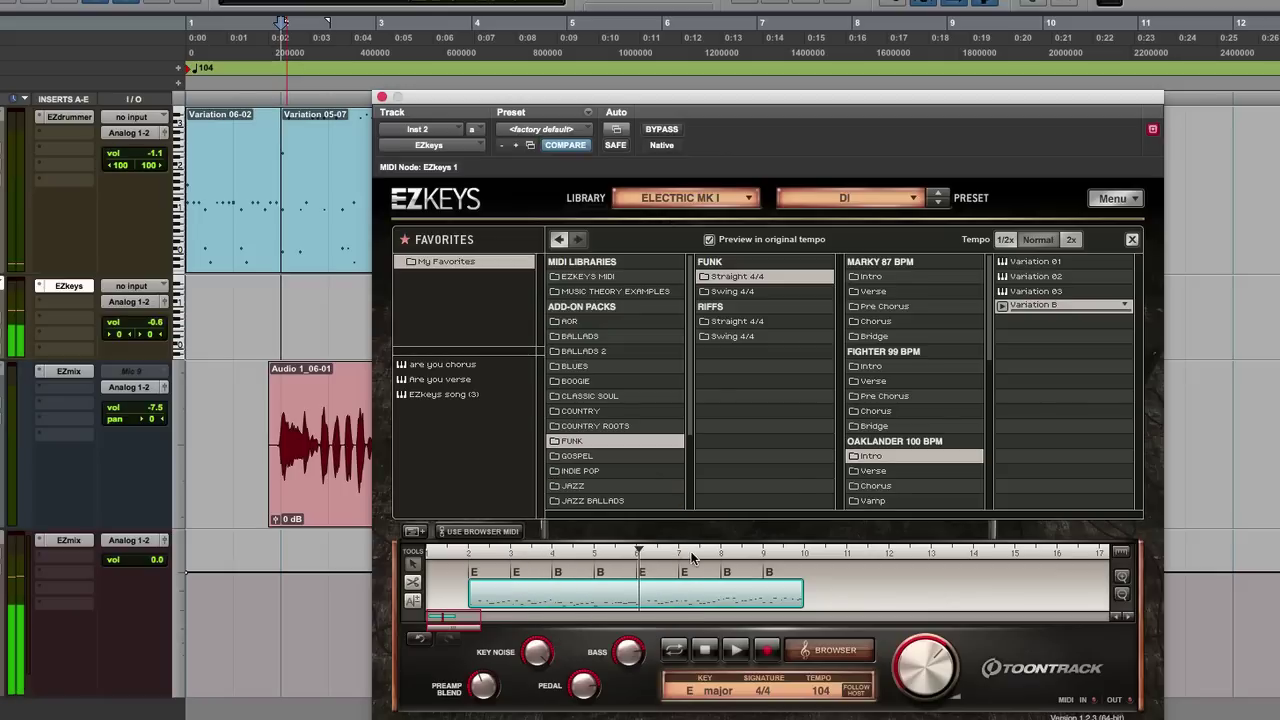
pyautogui.click(727, 572)
pyautogui.click(830, 565)
pyautogui.click(771, 570)
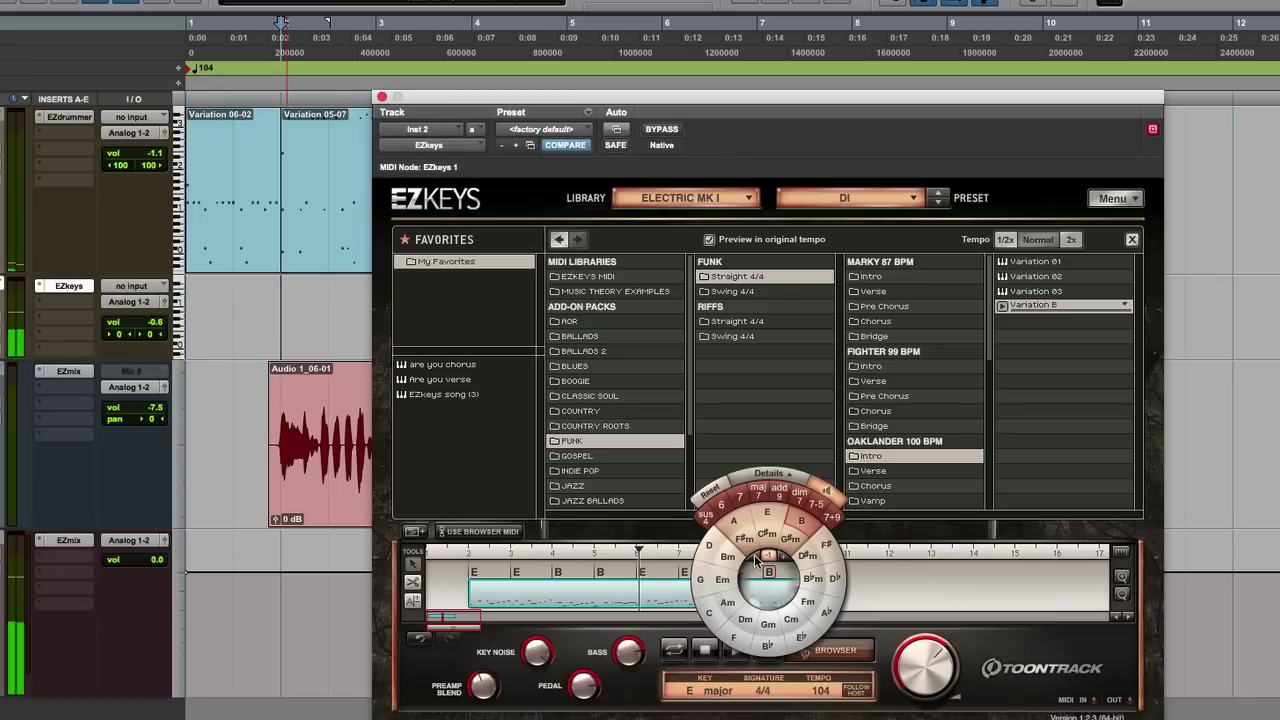
pyautogui.click(860, 573)
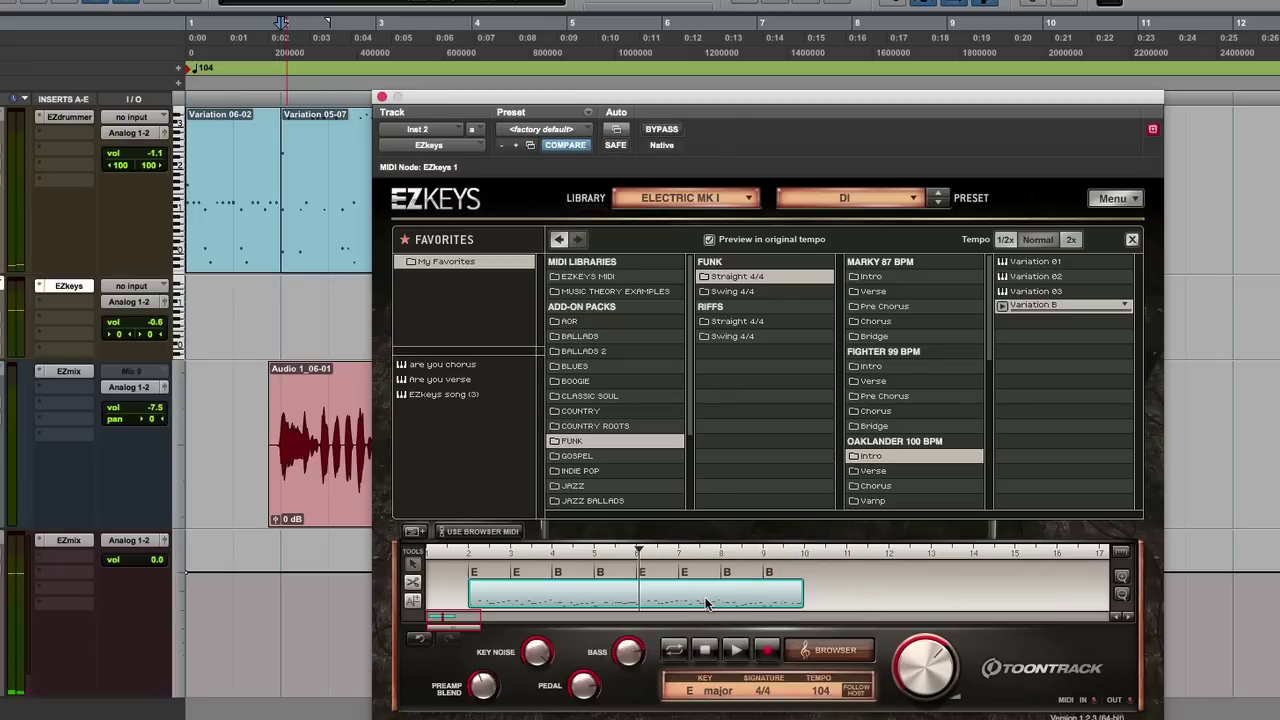
# Place the finished EZkeys song block on the EZkeys track at bar 2 and close the plug-in window
pyautogui.moveTo(740, 600); pyautogui.dragTo(285, 318)
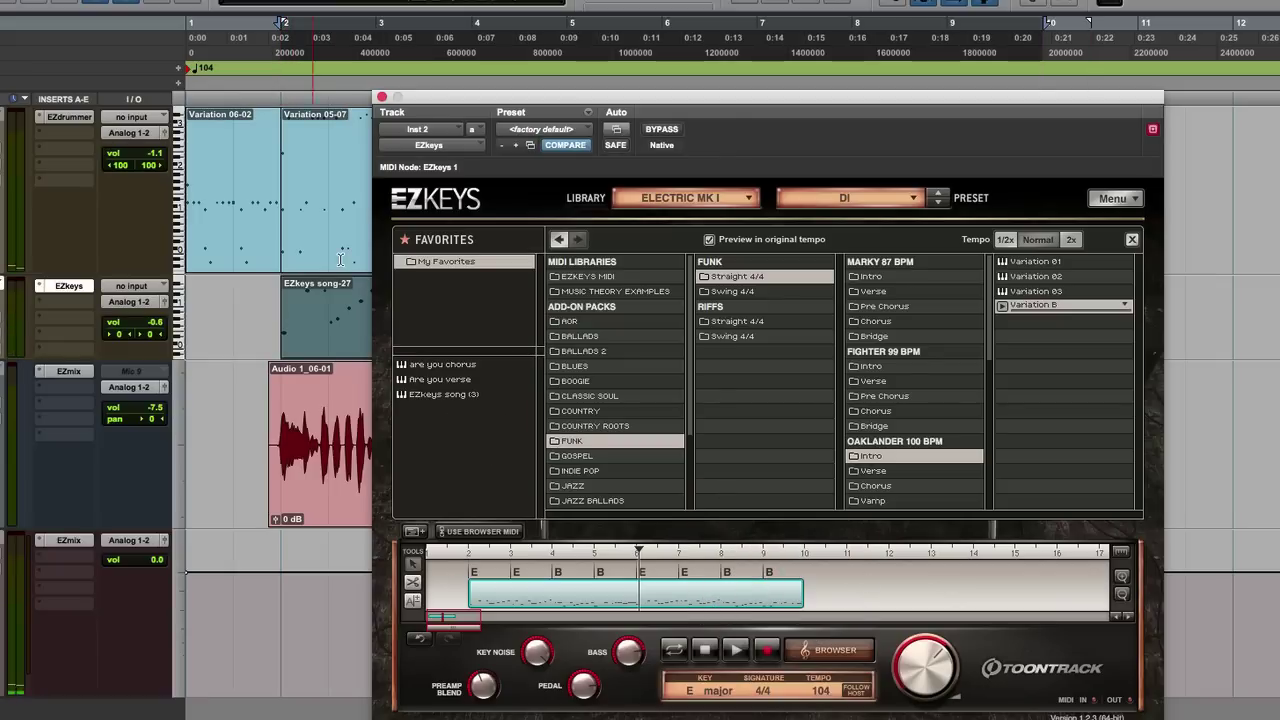
pyautogui.click(381, 96)
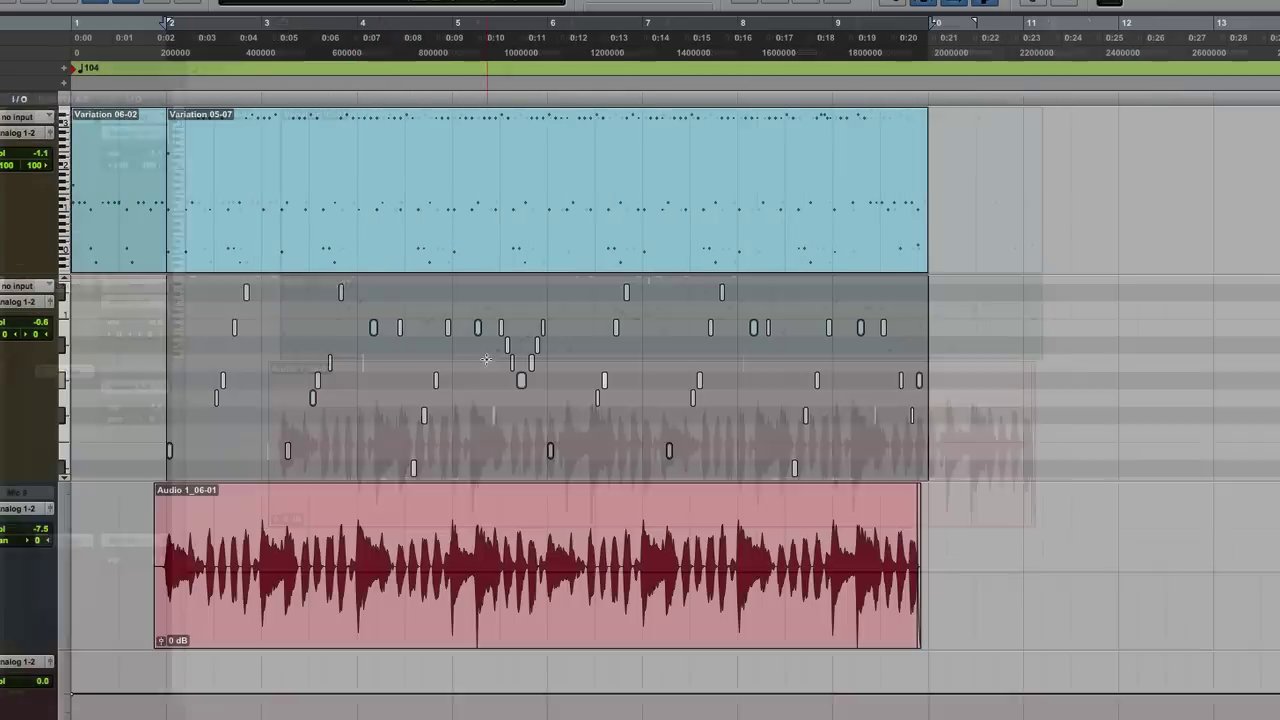
# Delete the EZkeys notes at about 5|3|000 and 5|3|480 from the bar 5 run
pyautogui.click(502, 305)
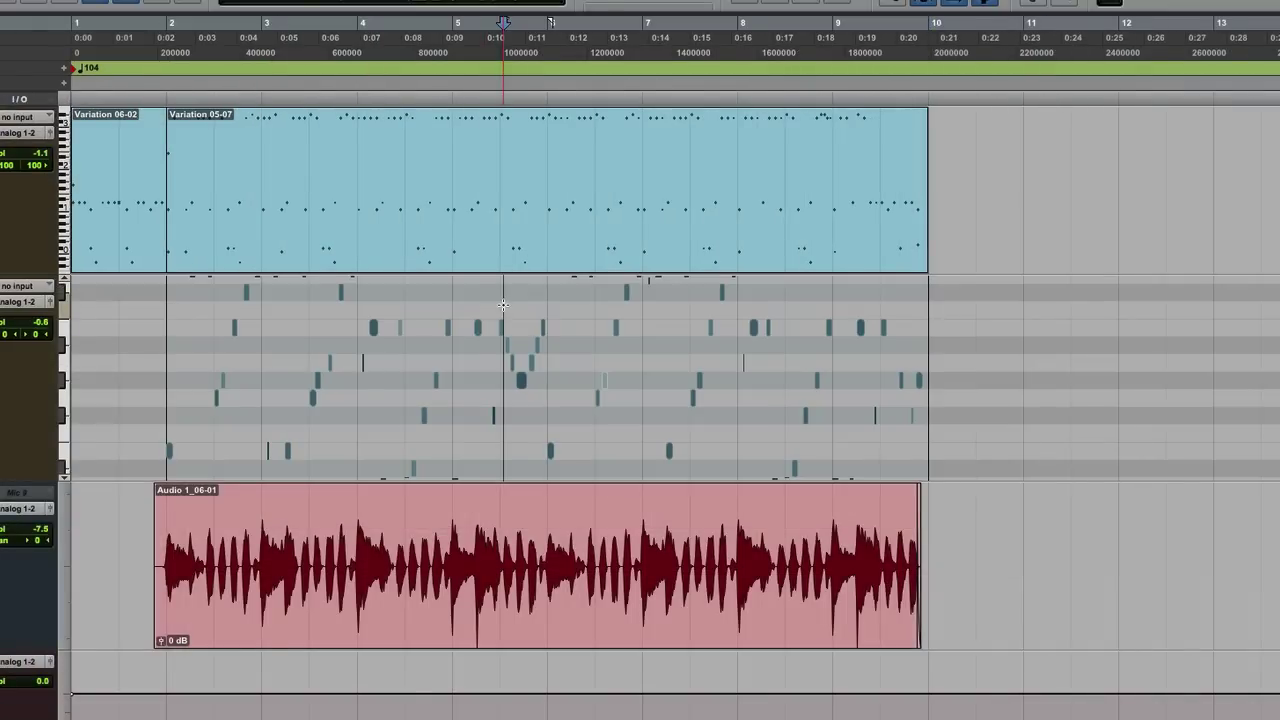
pyautogui.press('t')
pyautogui.press('t')
pyautogui.press('t')
pyautogui.press('t')
pyautogui.hscroll(3, 586, 343)
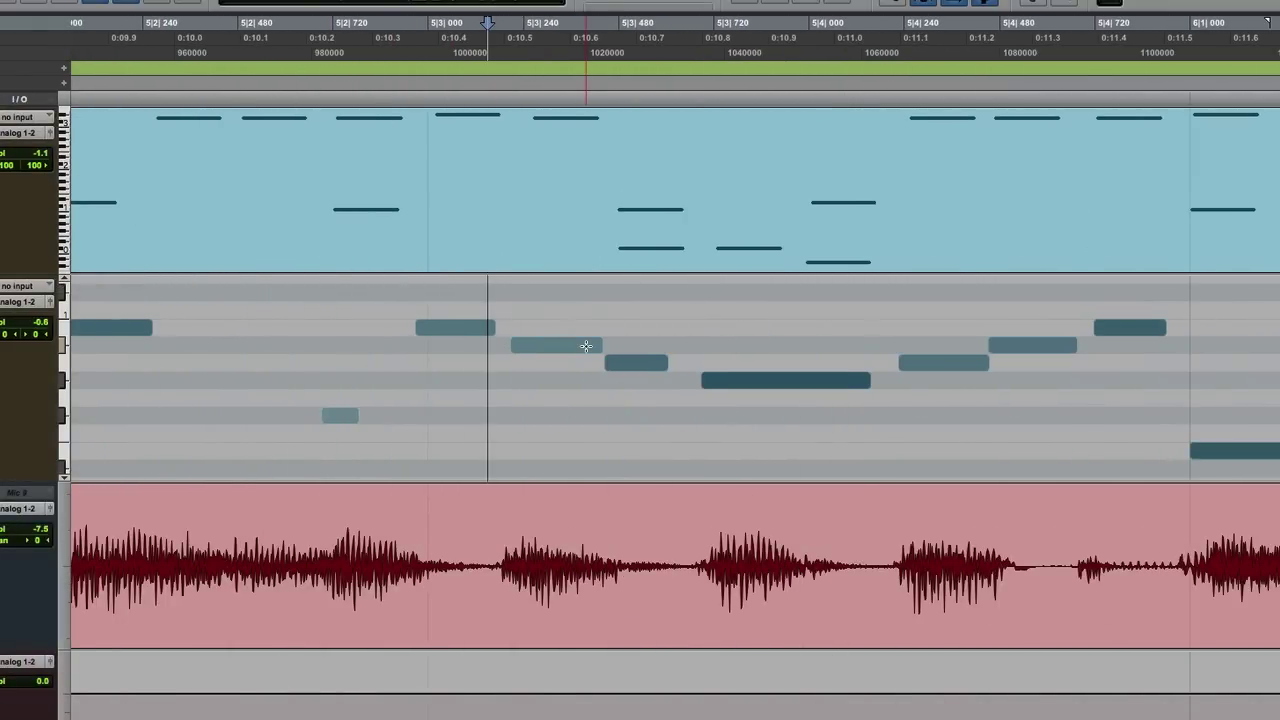
pyautogui.click(457, 331)
pyautogui.press('Delete')
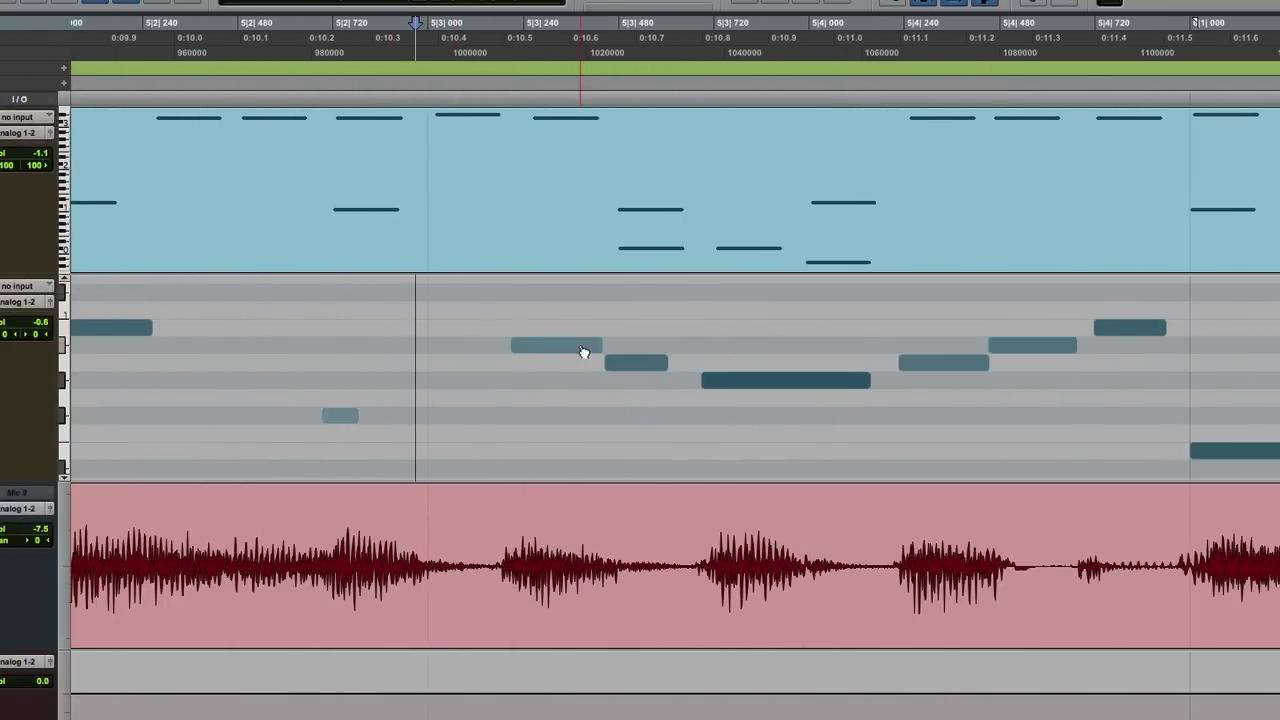
pyautogui.click(648, 363)
pyautogui.press('Delete')
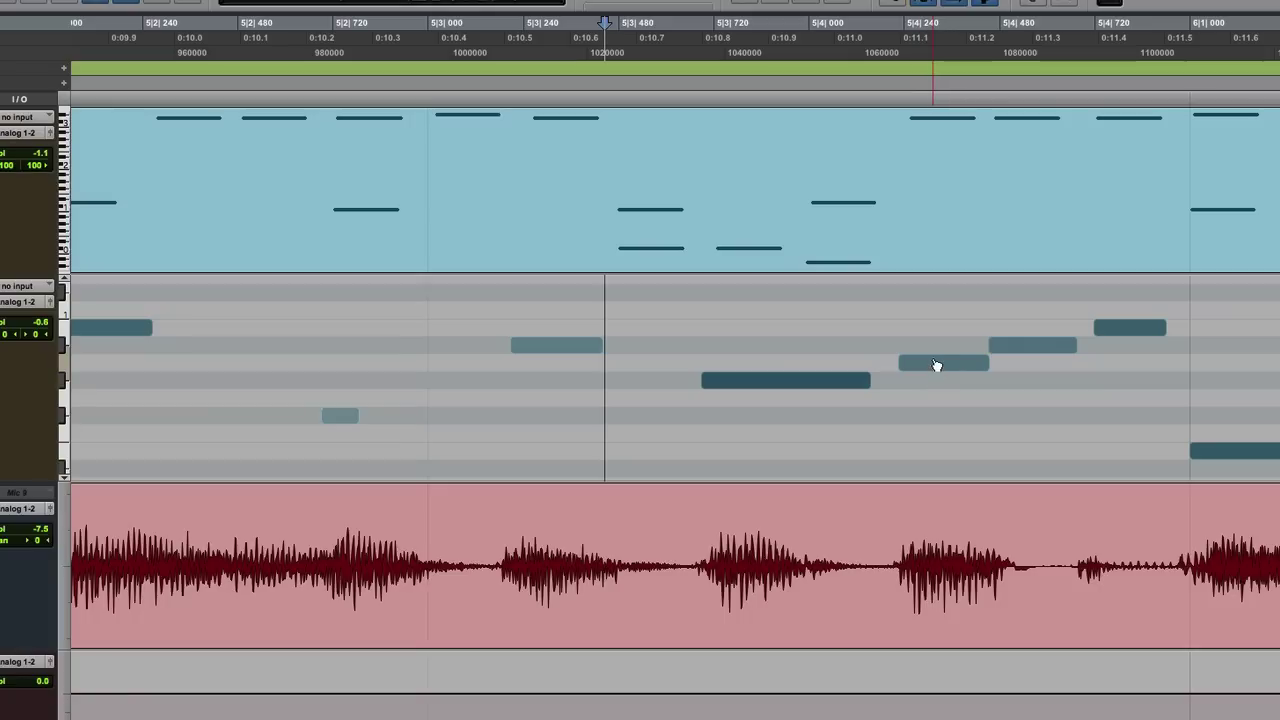
# Move the EZkeys note just before 5|4|240 down two semitones and play back the edited passage
pyautogui.moveTo(937, 366); pyautogui.dragTo(936, 400)
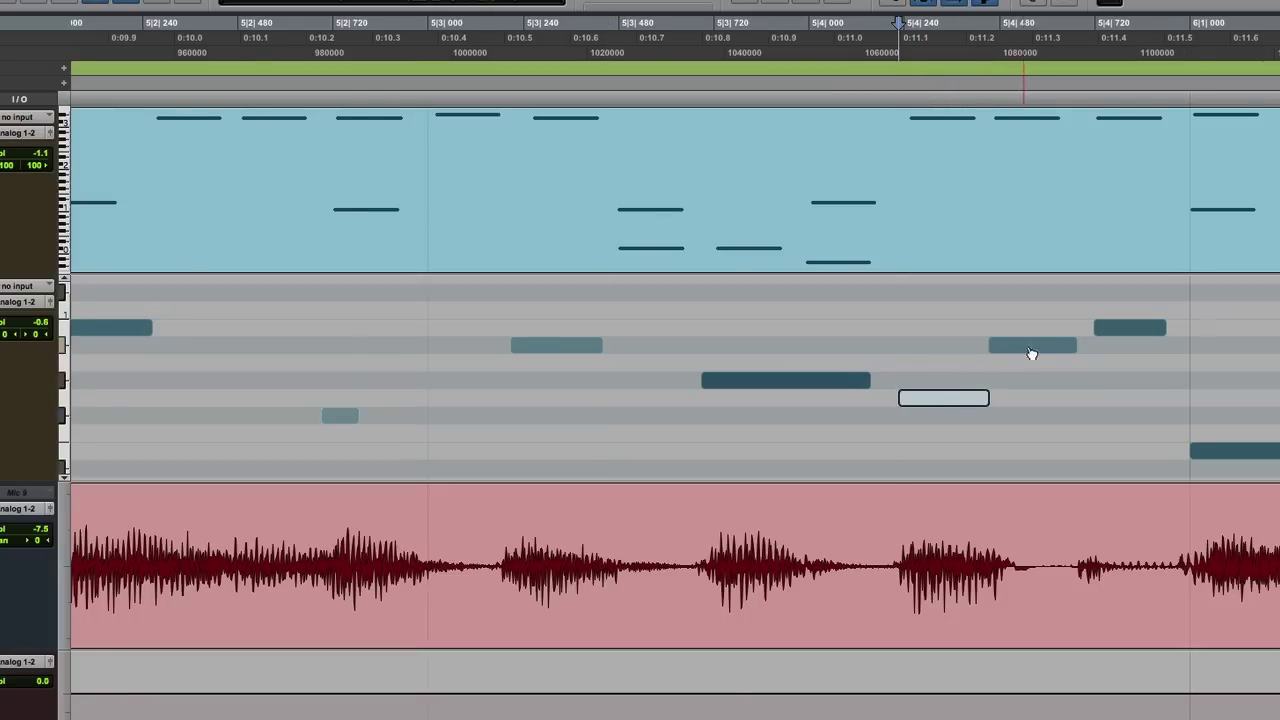
pyautogui.scroll(-2, 1034, 351)
pyautogui.click(851, 324)
pyautogui.press('space')
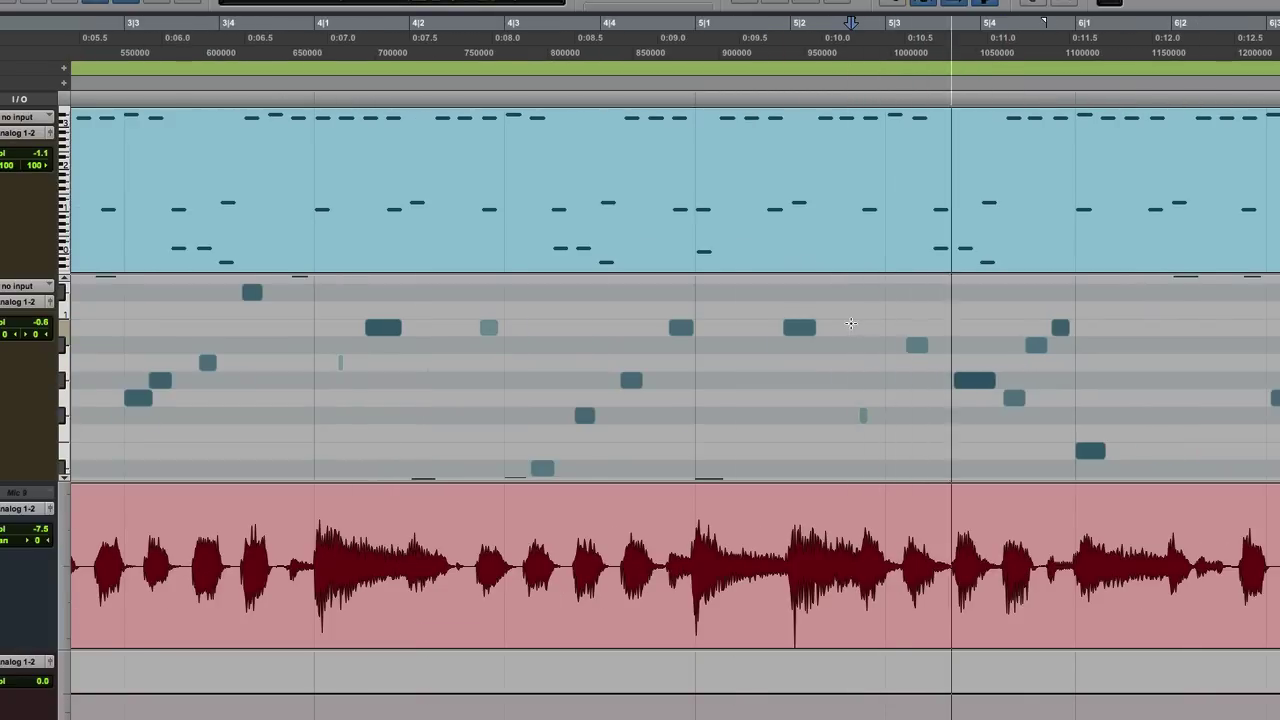
pyautogui.press('space')
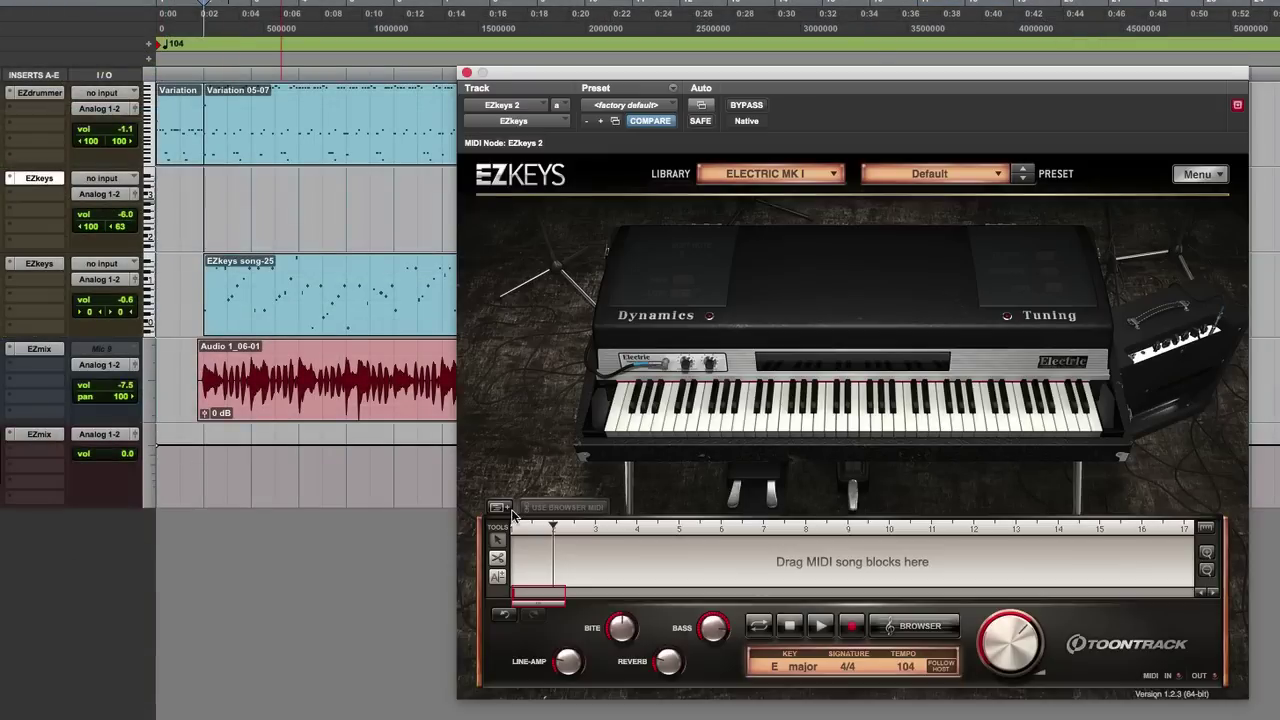
# Build an eight-bar chord sequence from bar 2 in EZkeys 2, with B in bars 4, 5, 8 and 9 and E in the others
pyautogui.click(507, 509)
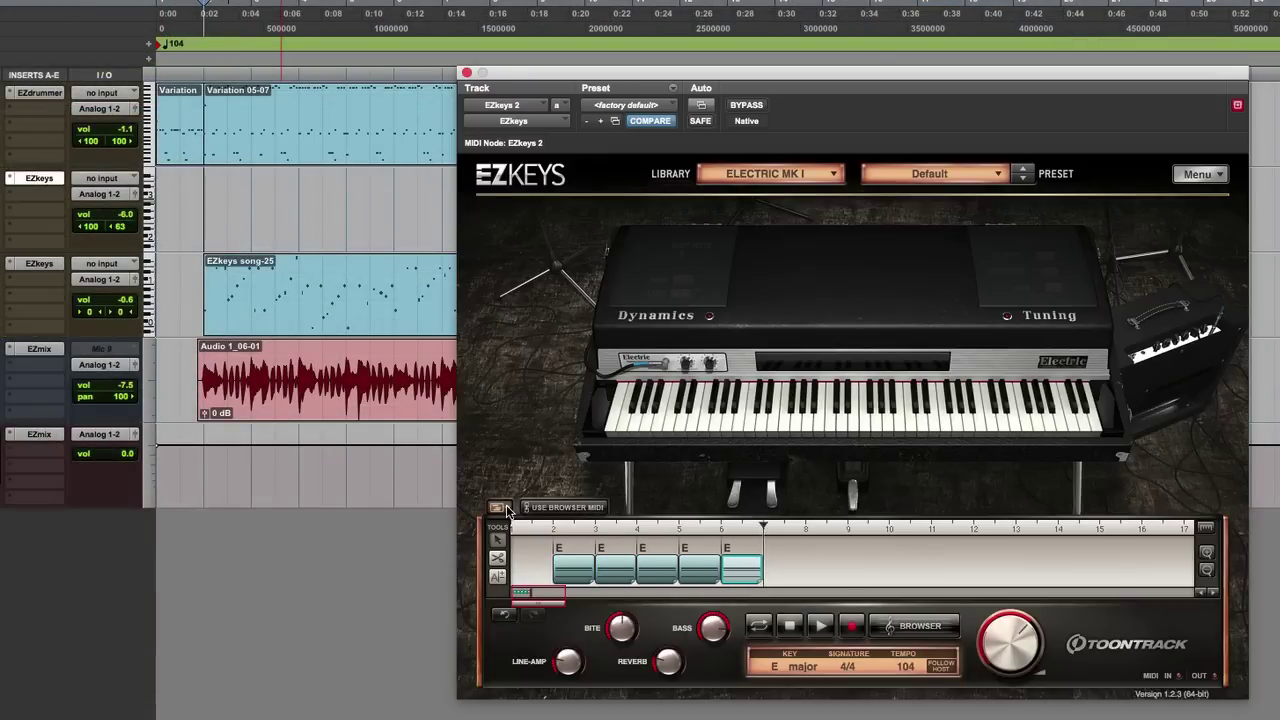
pyautogui.click(643, 548)
pyautogui.click(680, 499)
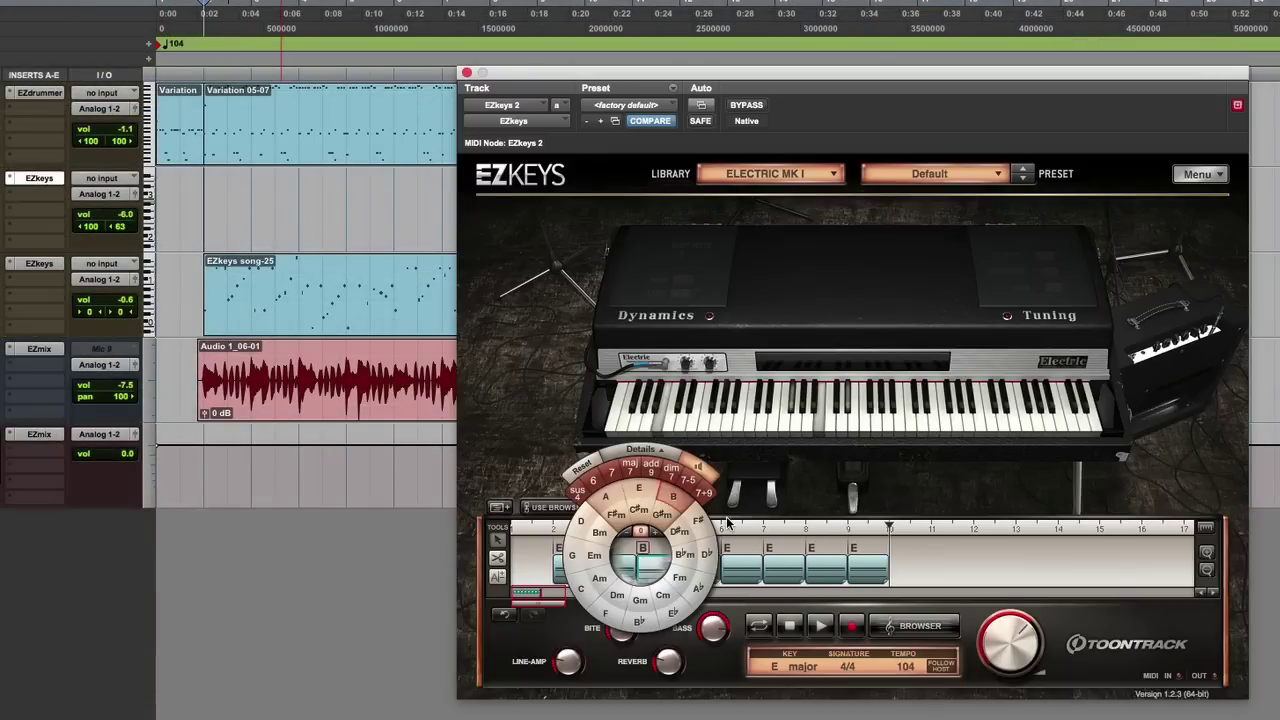
pyautogui.click(685, 549)
pyautogui.click(724, 500)
pyautogui.click(826, 558)
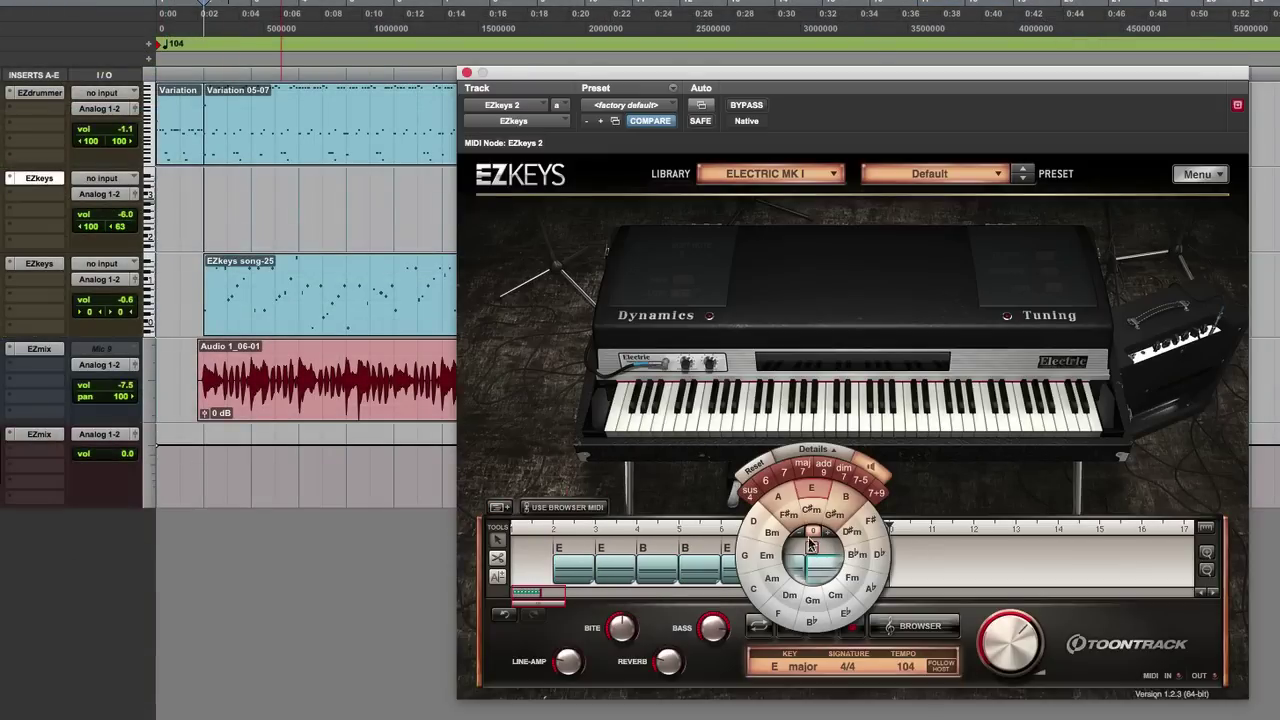
pyautogui.click(847, 497)
pyautogui.click(869, 549)
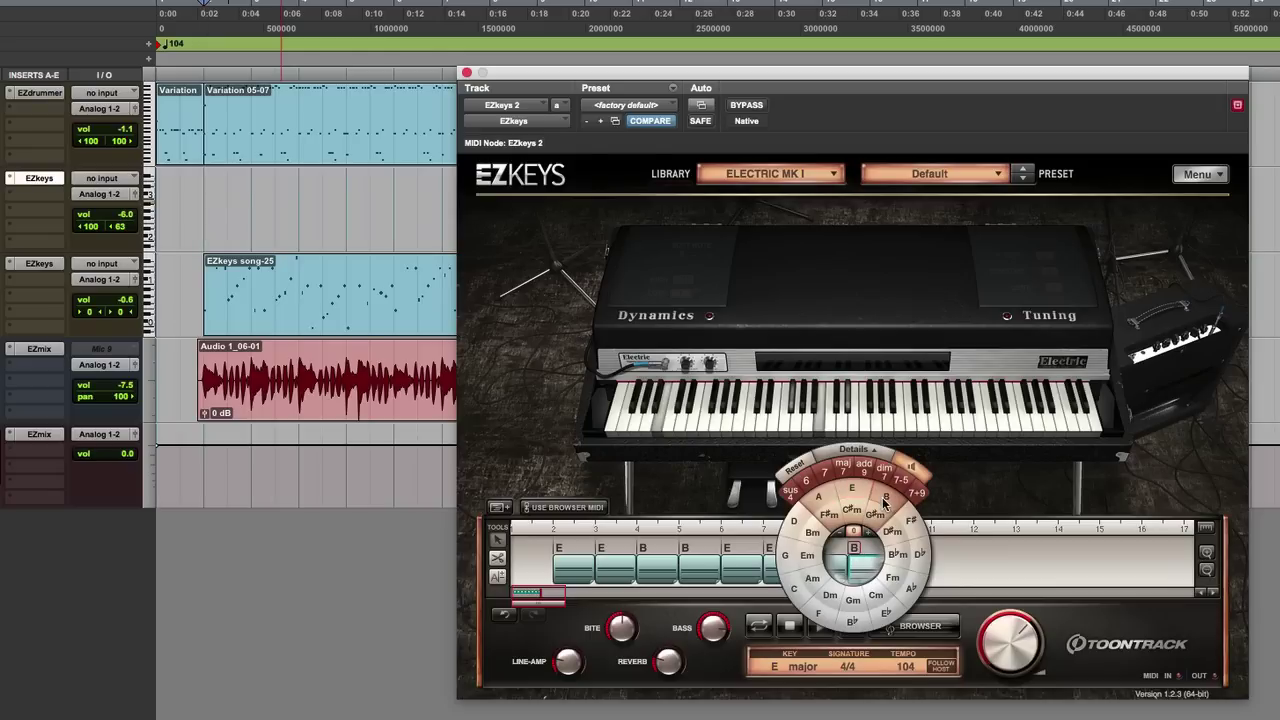
pyautogui.click(884, 497)
# Replace the MIDI in bars 2–3 and bars 4–5 with Variation 03 from the Funk Straight 4/4, Oaklander 100 BPM Verse folder
pyautogui.moveTo(533, 558); pyautogui.dragTo(617, 565)
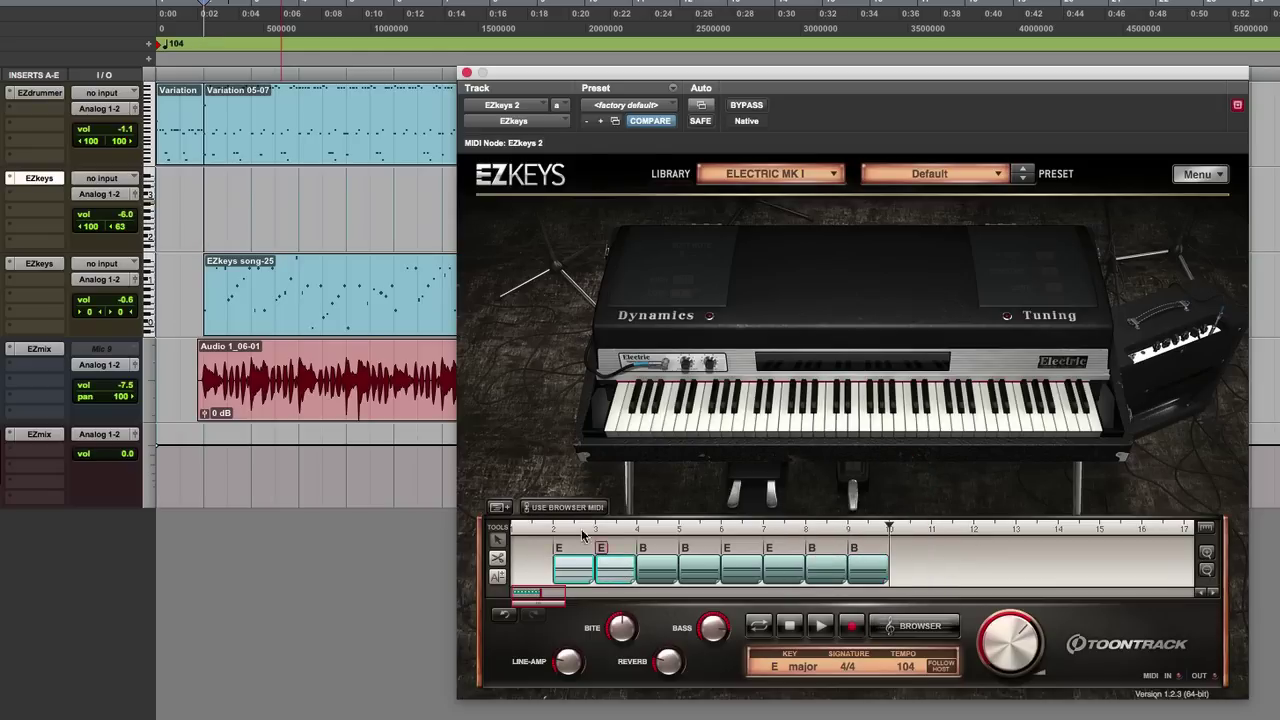
pyautogui.click(586, 508)
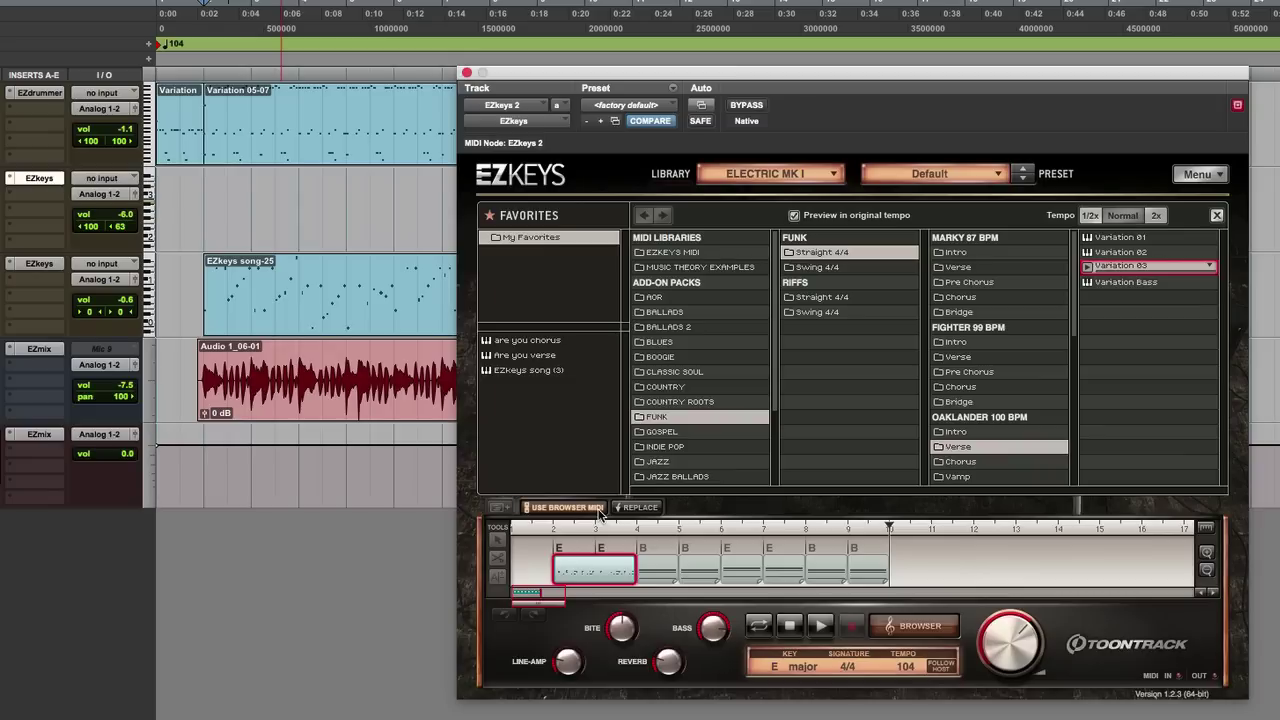
pyautogui.click(619, 508)
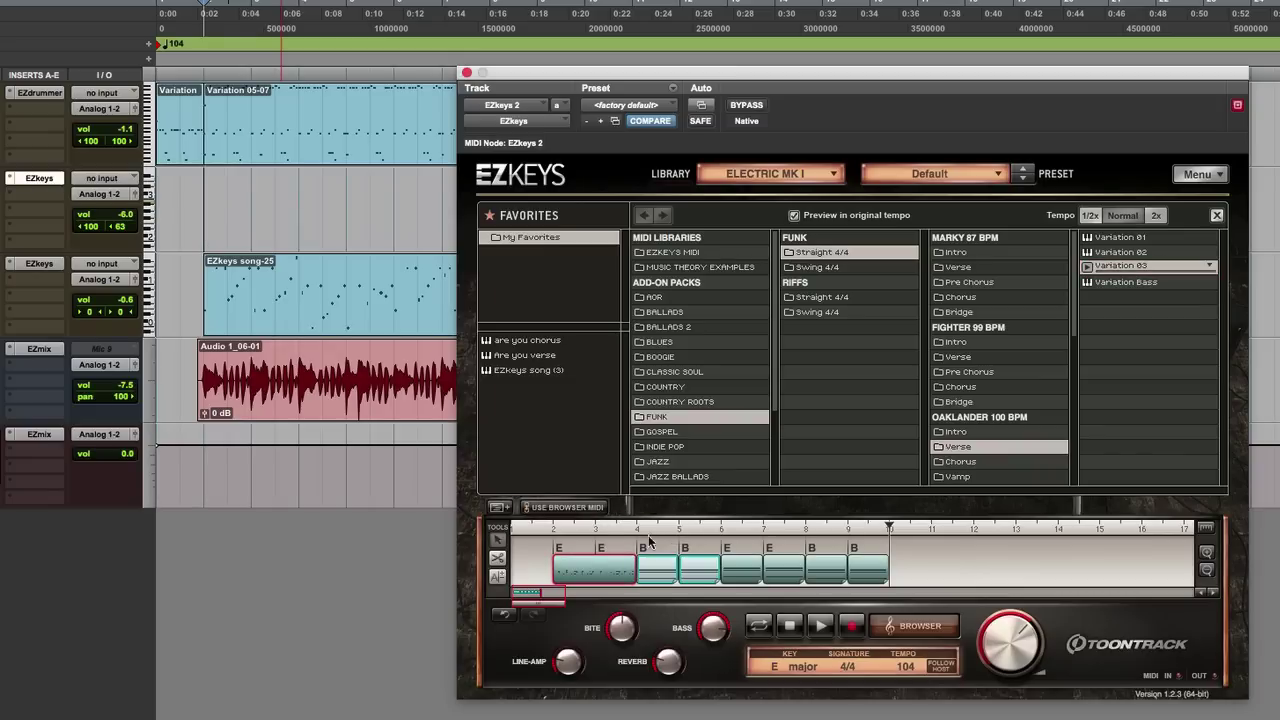
pyautogui.click(565, 508)
pyautogui.click(631, 508)
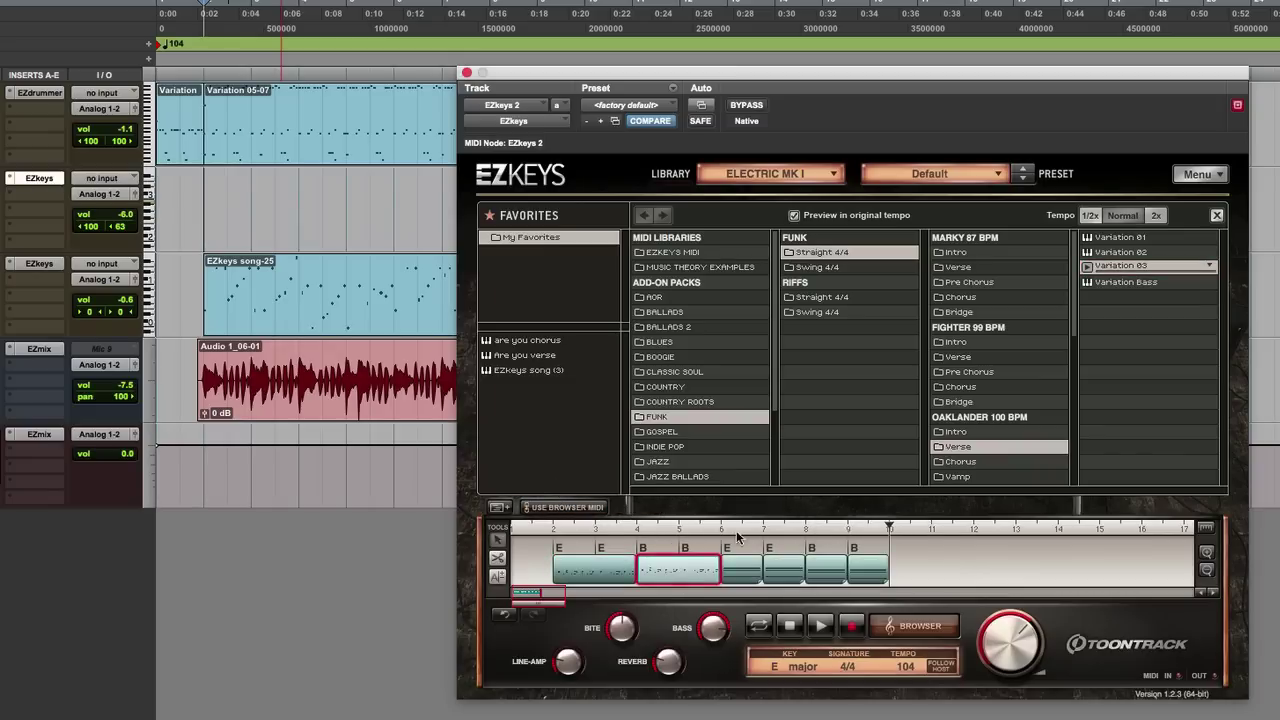
# Apply the same Oaklander Verse Variation 03 groove to the E chords in bars 6–7 and the B chords in bars 8–9
pyautogui.moveTo(749, 543); pyautogui.dragTo(801, 566)
pyautogui.click(604, 511)
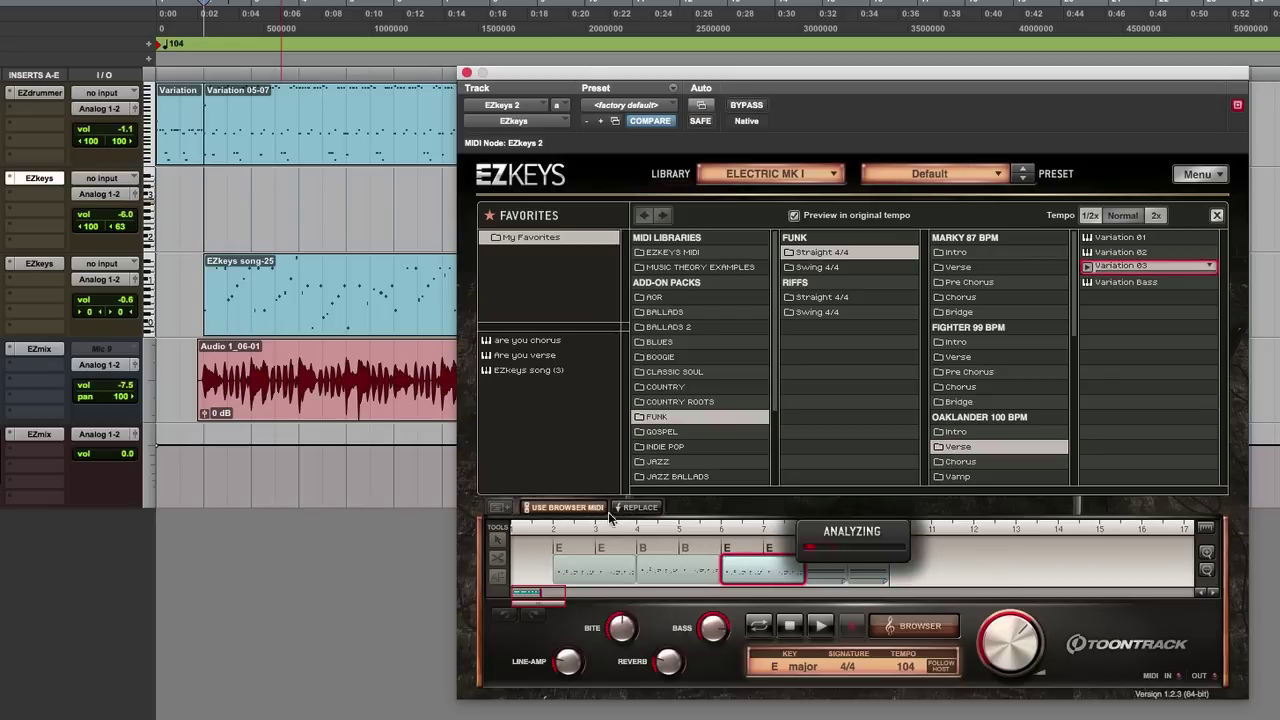
pyautogui.click(650, 509)
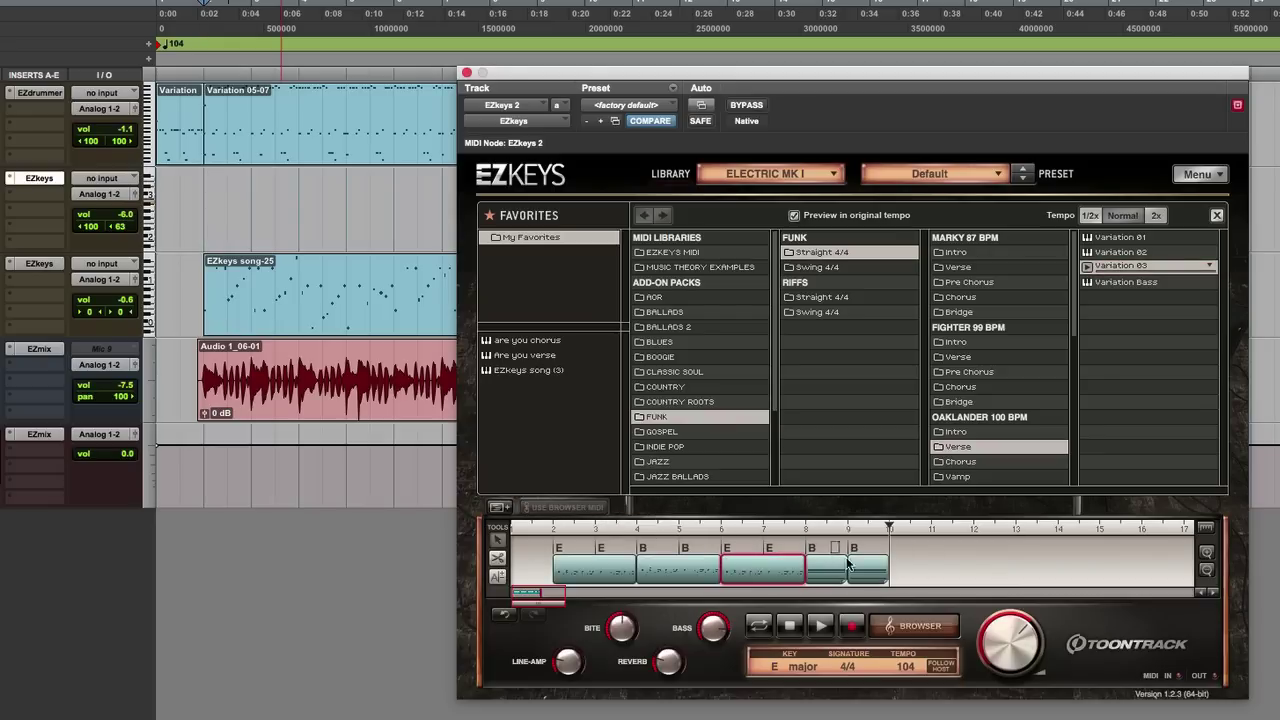
pyautogui.click(584, 508)
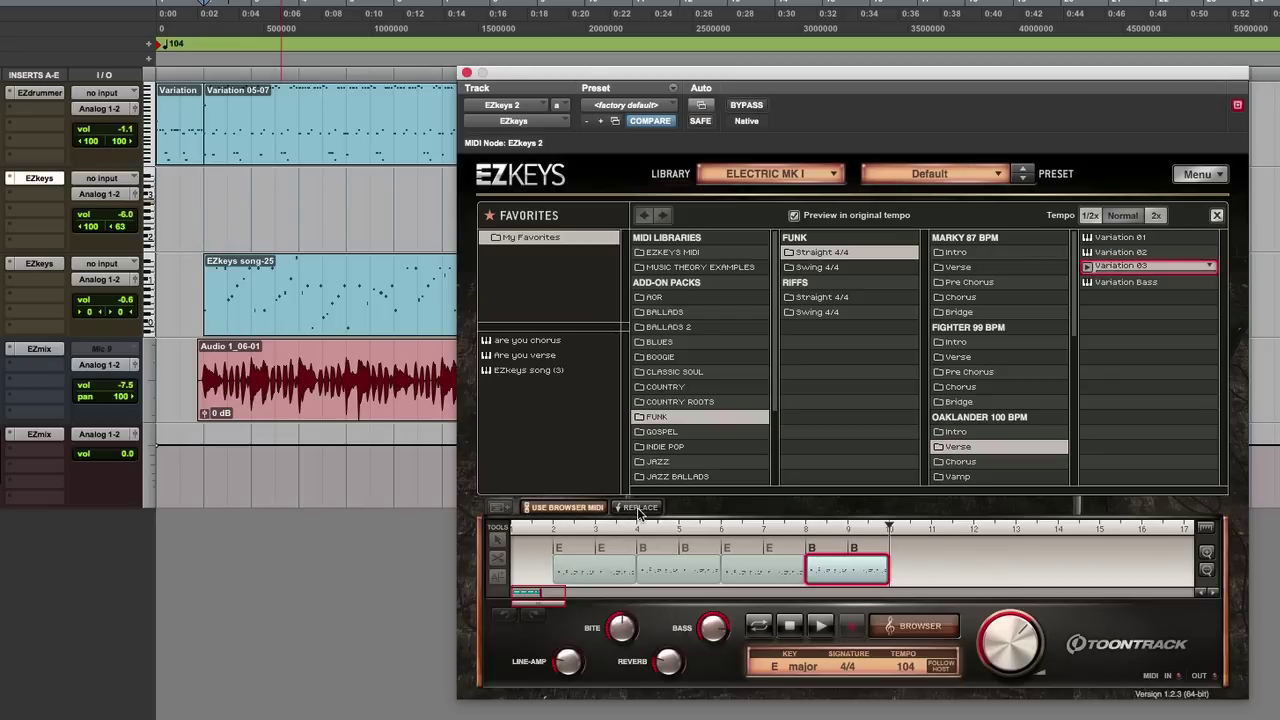
pyautogui.click(639, 509)
# Place all four EZkeys song blocks on the empty EZkeys track at bar 2 and mute the blocks inside the plug-in
pyautogui.click(936, 565)
pyautogui.moveTo(936, 570); pyautogui.dragTo(612, 563)
pyautogui.moveTo(606, 566); pyautogui.dragTo(203, 222)
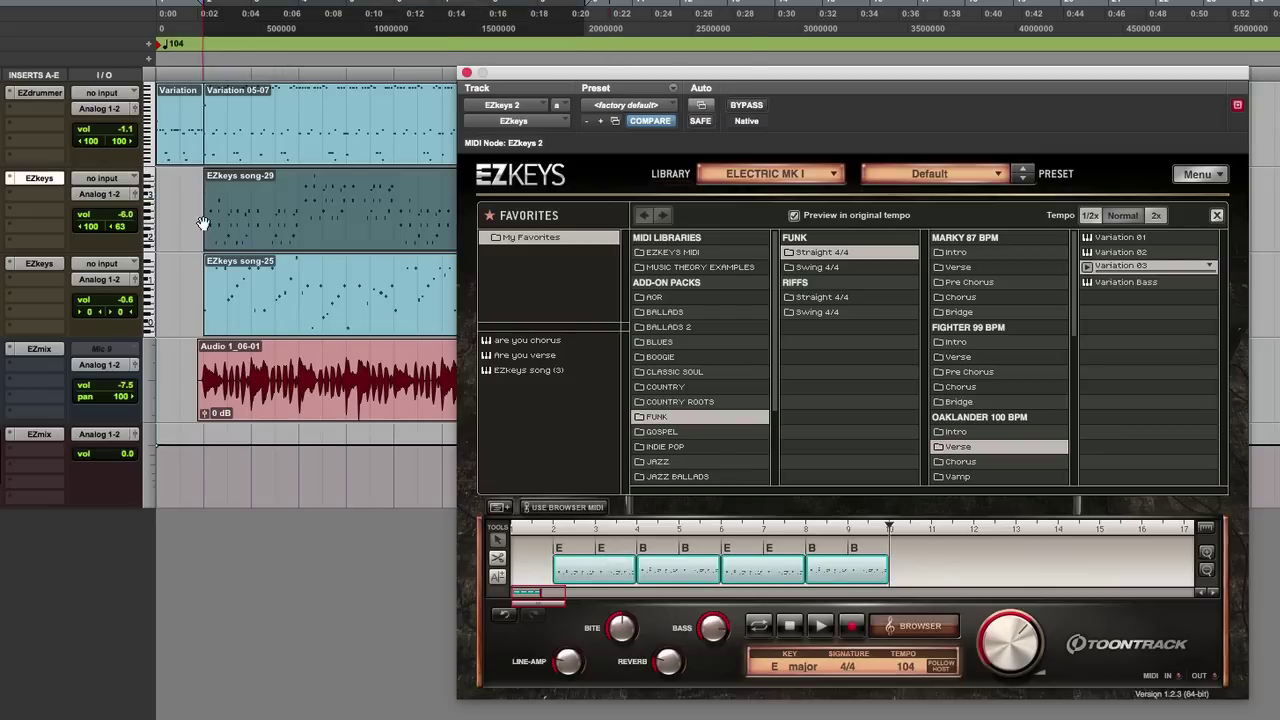
pyautogui.rightClick(871, 568)
pyautogui.click(912, 686)
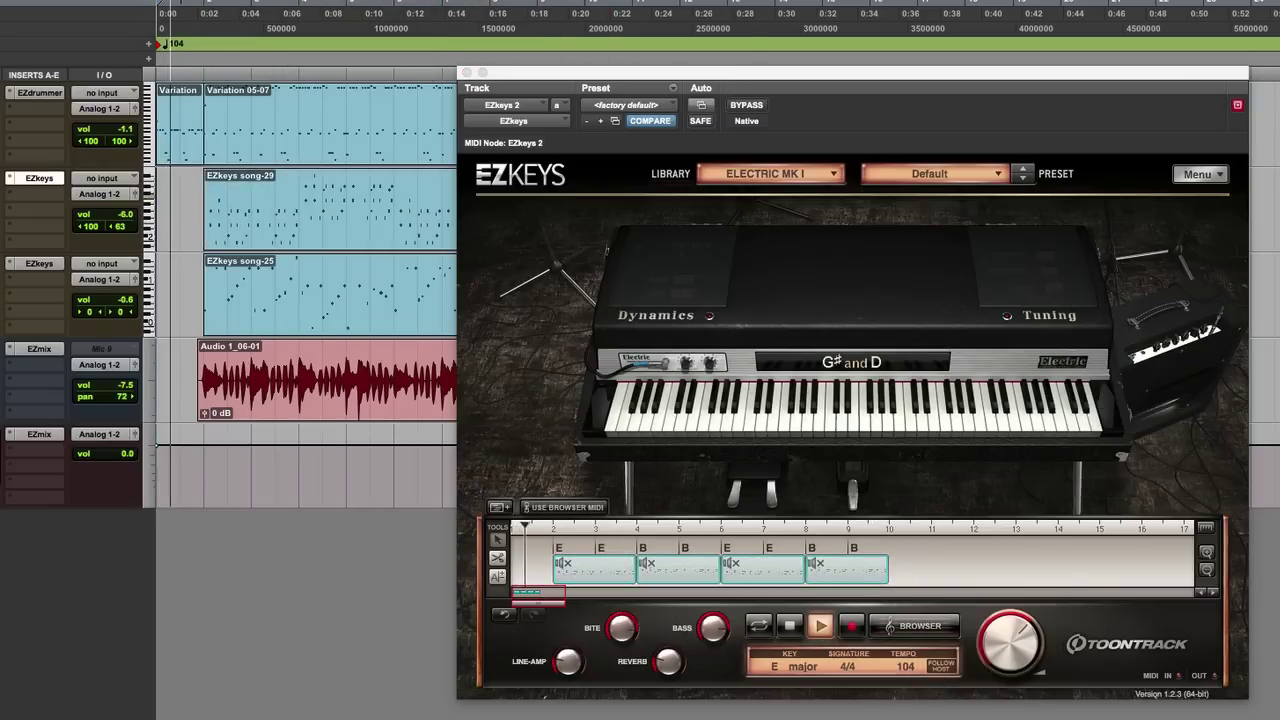